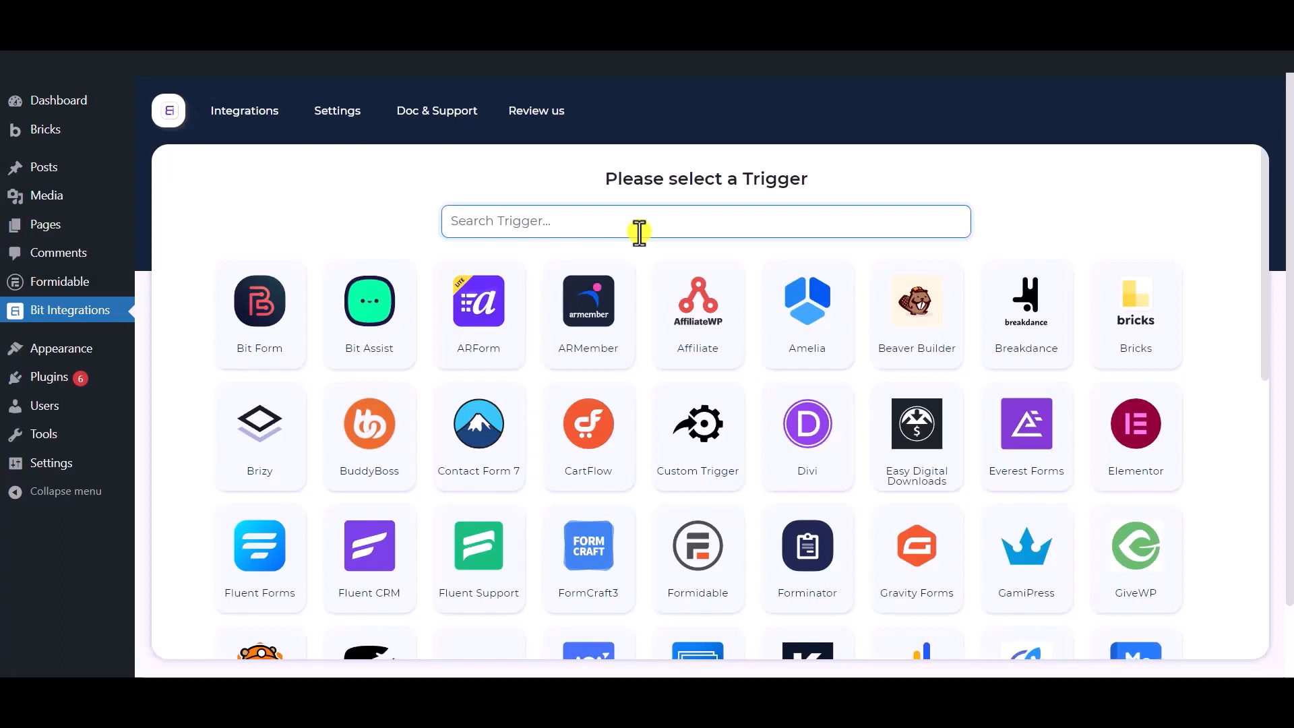
# Choose Formidable's Contact Form as the flow trigger and continue to actions.
pyautogui.write('formidable')
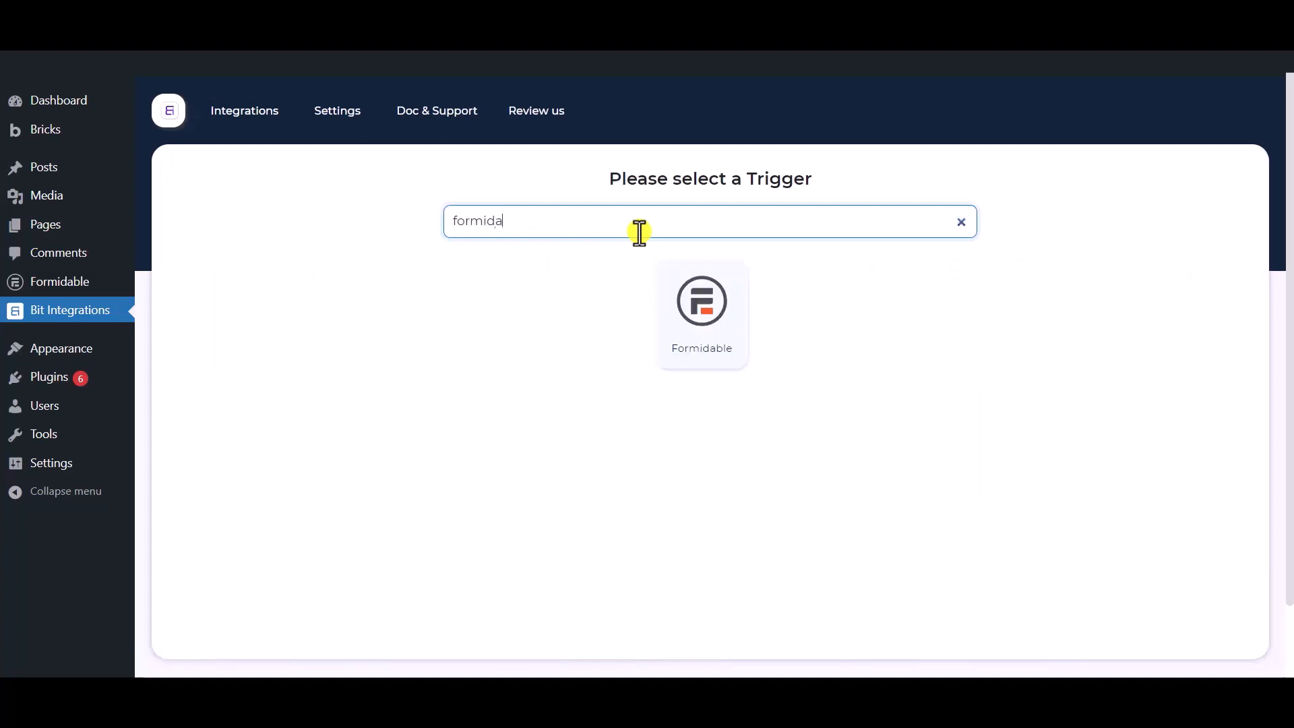
pyautogui.click(709, 356)
pyautogui.click(661, 433)
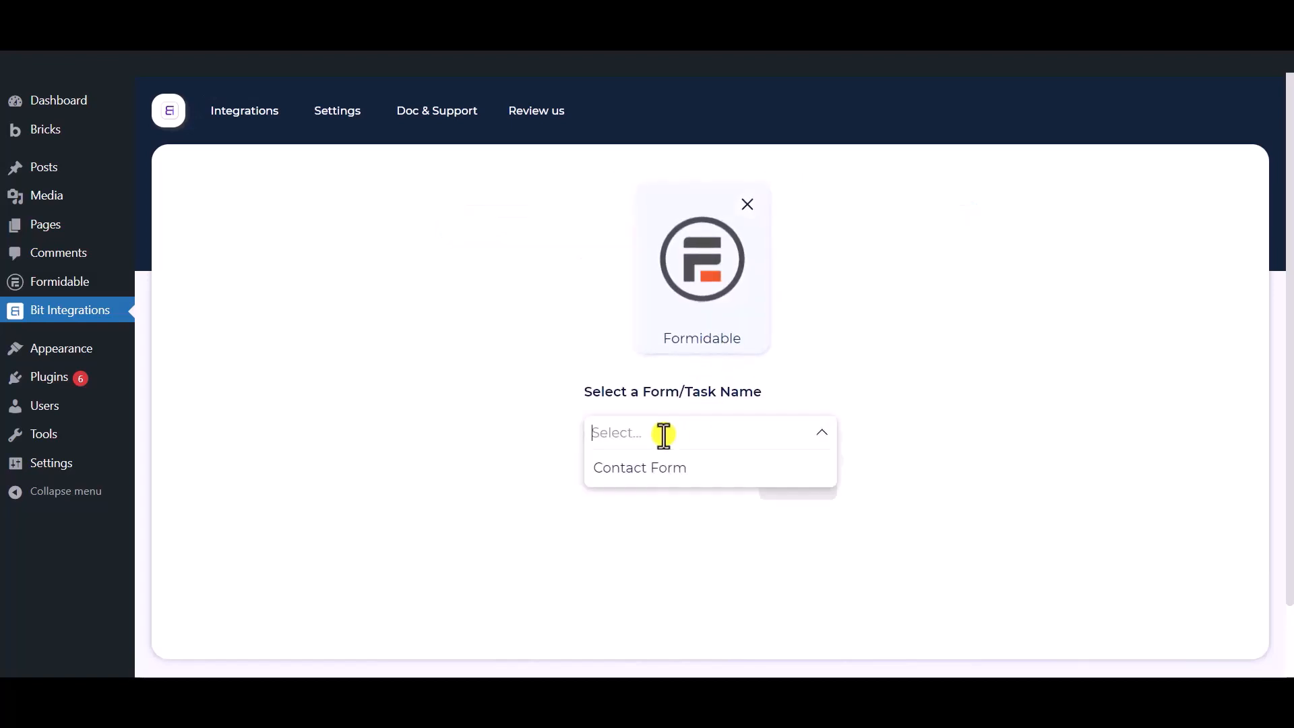
pyautogui.click(695, 483)
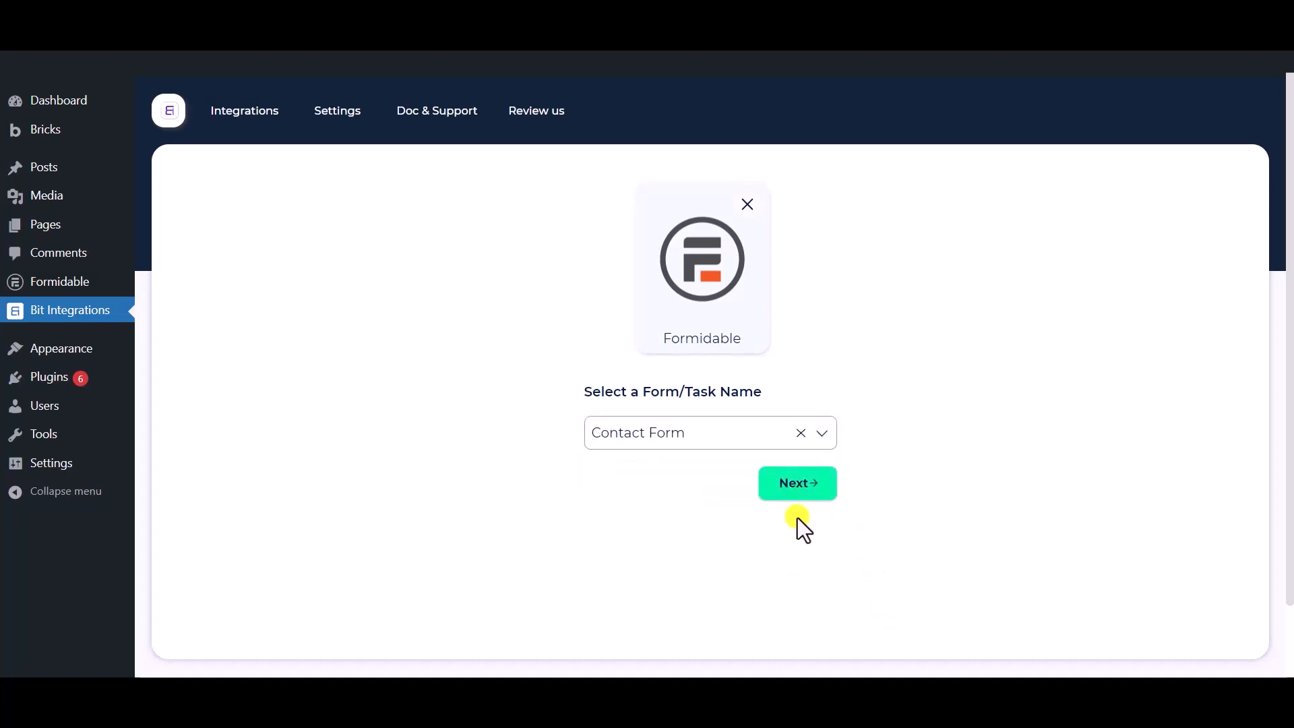
pyautogui.click(797, 496)
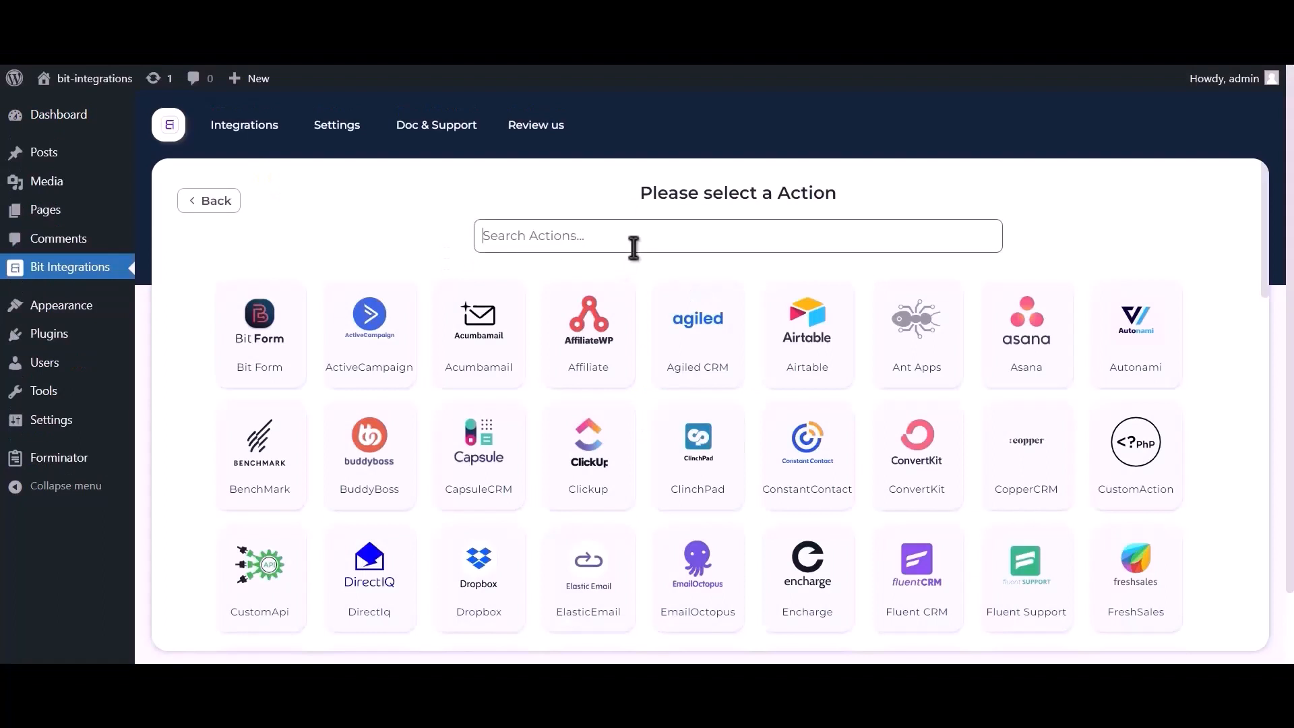
# Pick Zoom as the action and highlight the instructions for getting client credentials.
pyautogui.write('zoom')
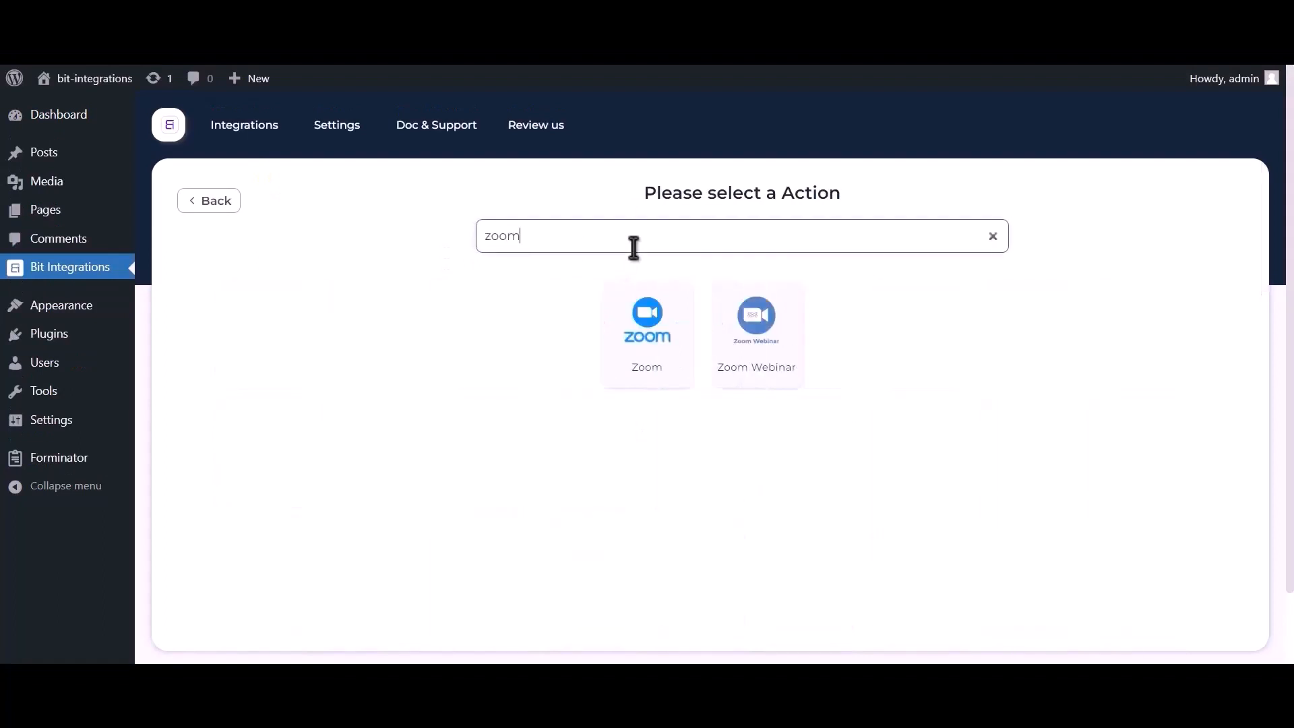
pyautogui.click(653, 369)
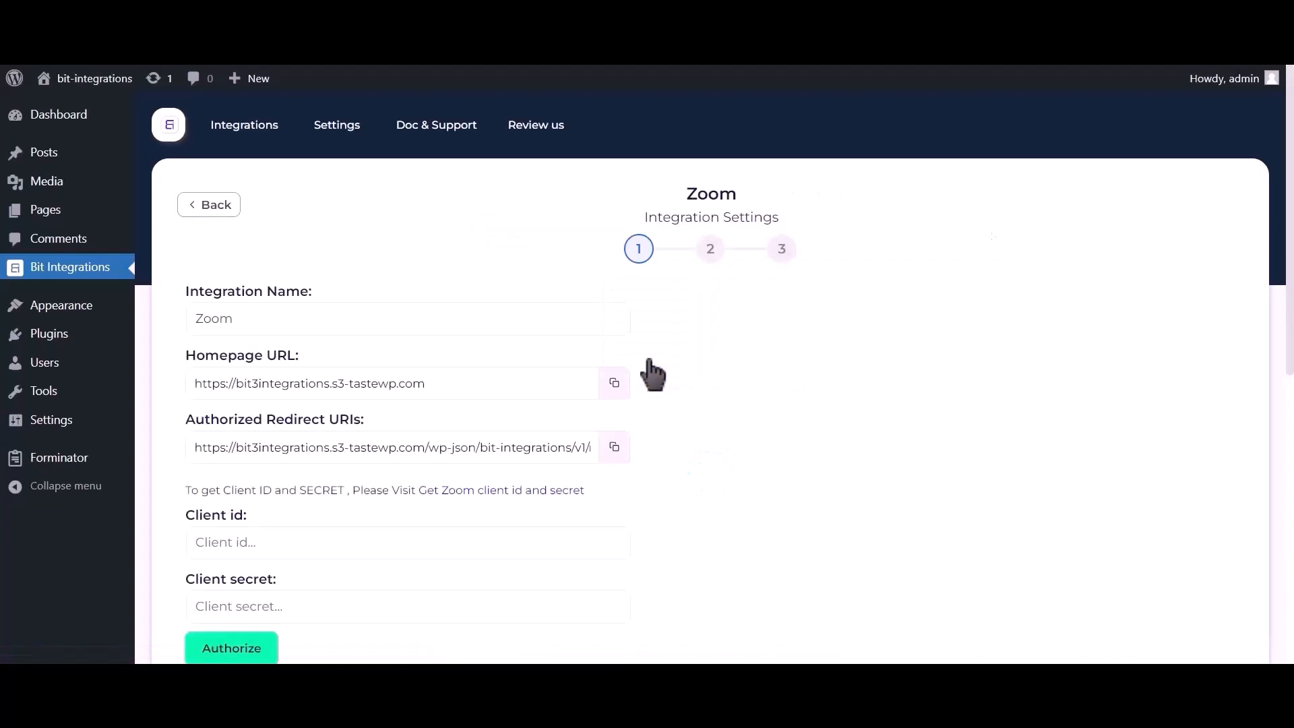
pyautogui.scroll(-2, 653, 374)
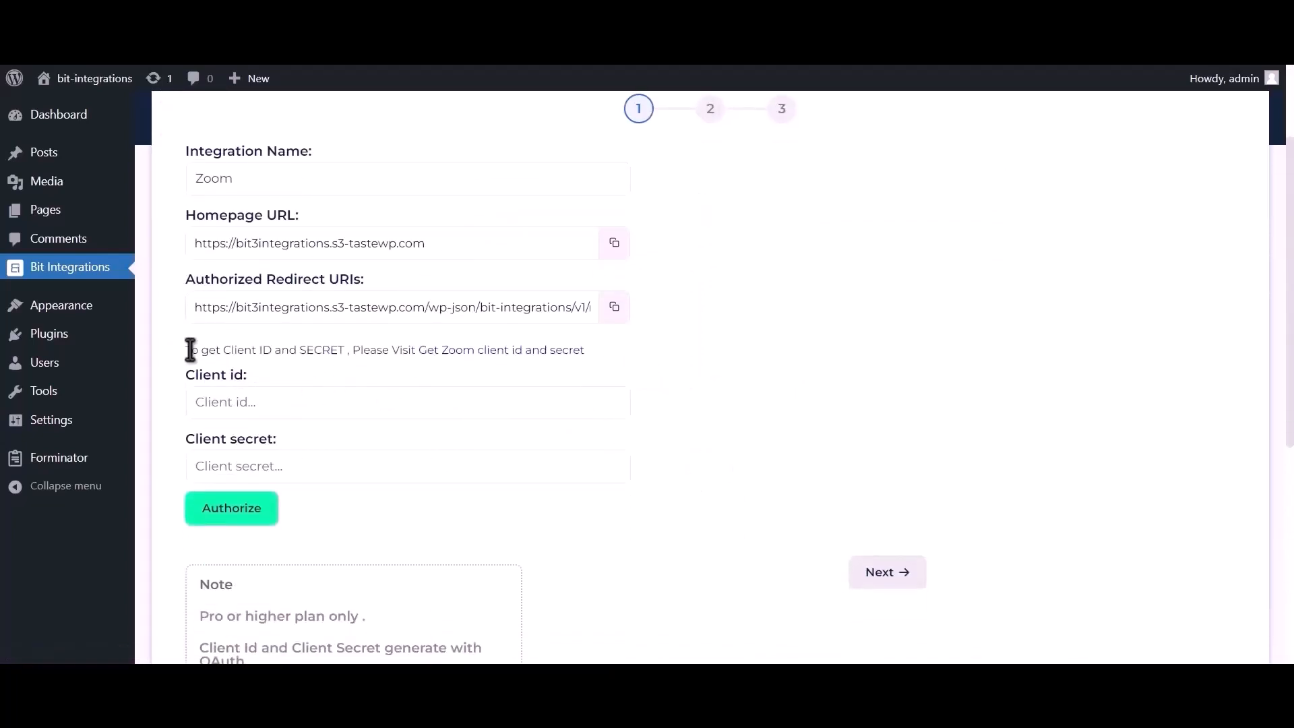
pyautogui.moveTo(186, 352); pyautogui.dragTo(417, 348)
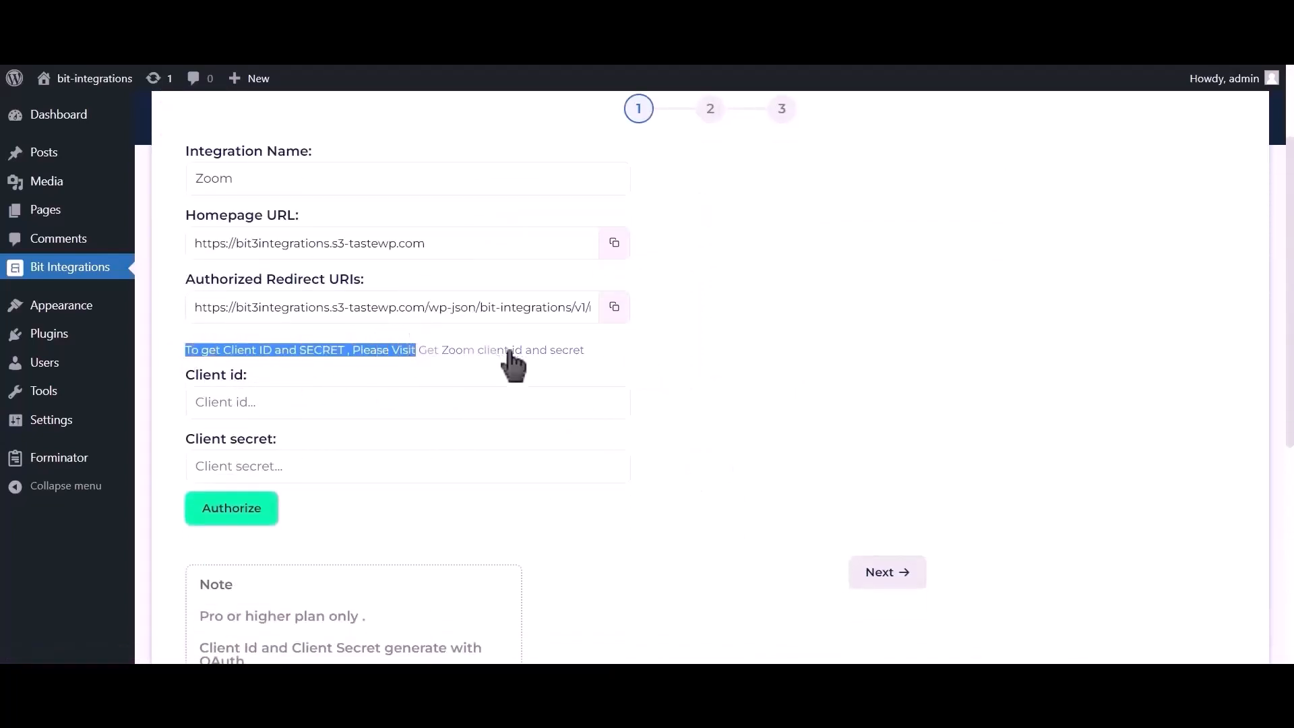
# Create an unpublished OAuth app named 'Bit integrations' in Zoom Marketplace and open its Scopes.
pyautogui.click(538, 351)
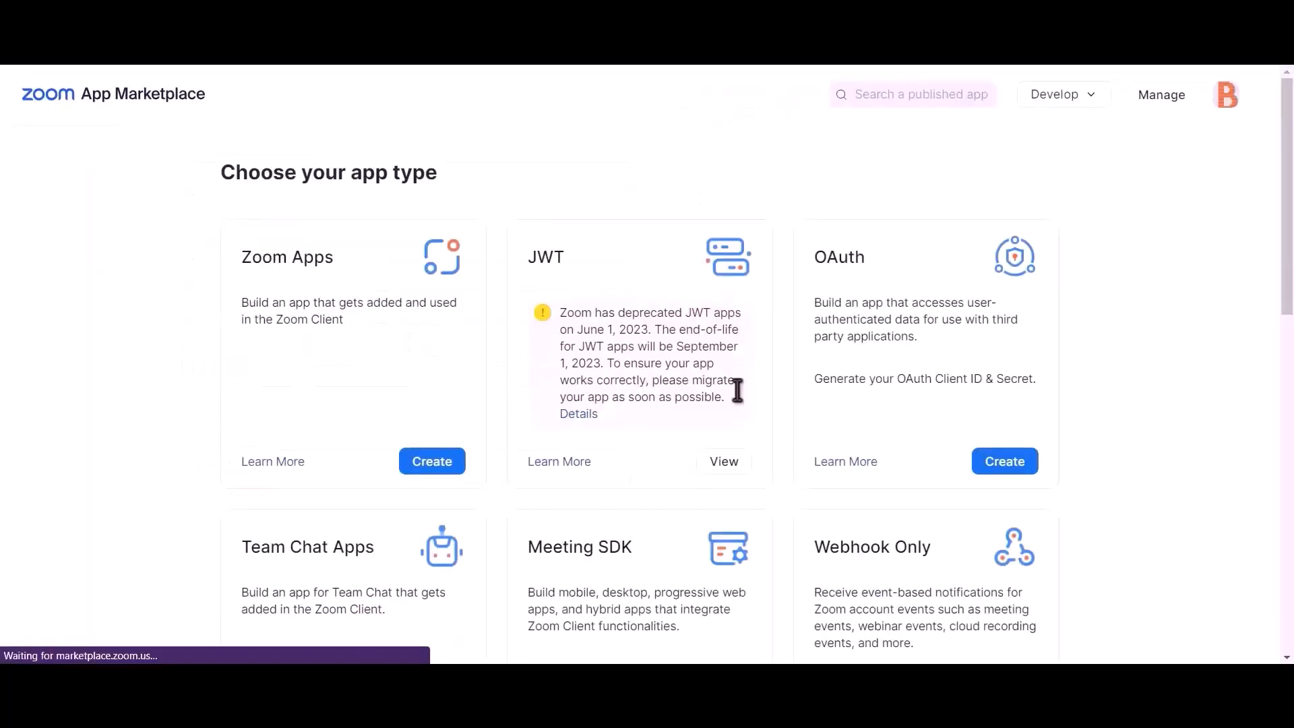
pyautogui.click(1015, 472)
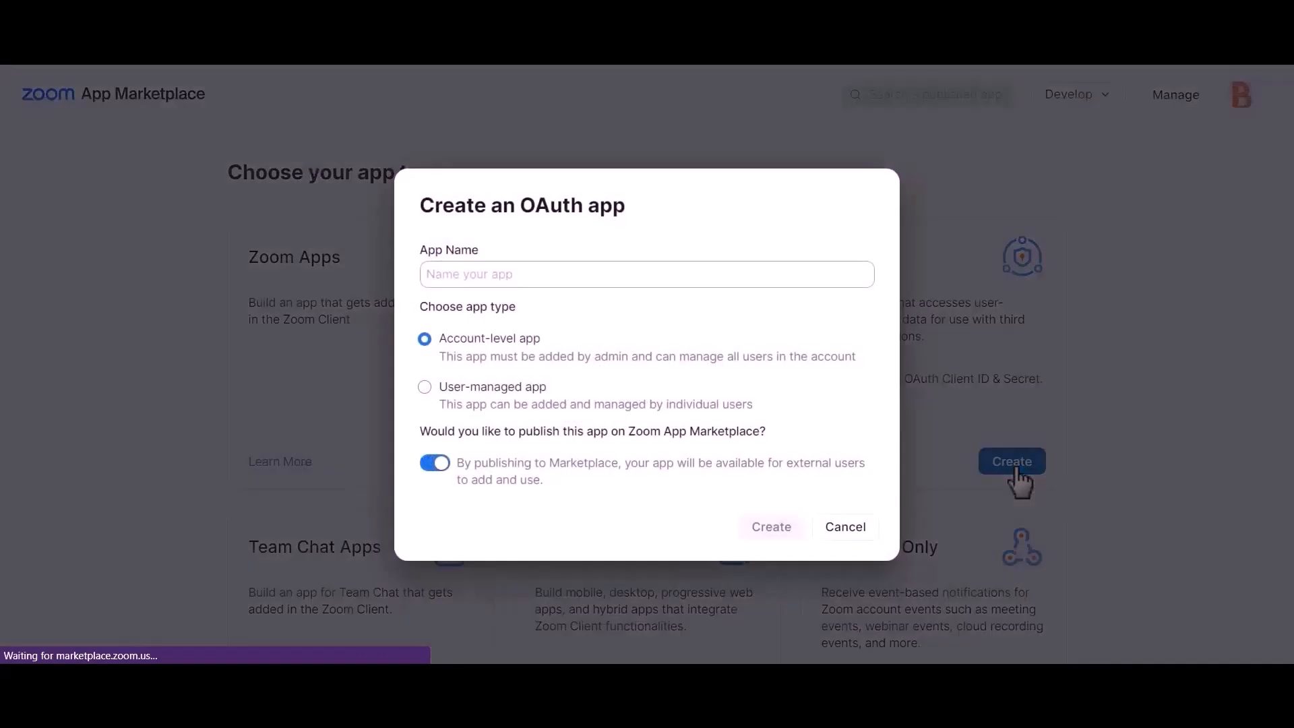
pyautogui.click(437, 472)
pyautogui.click(614, 275)
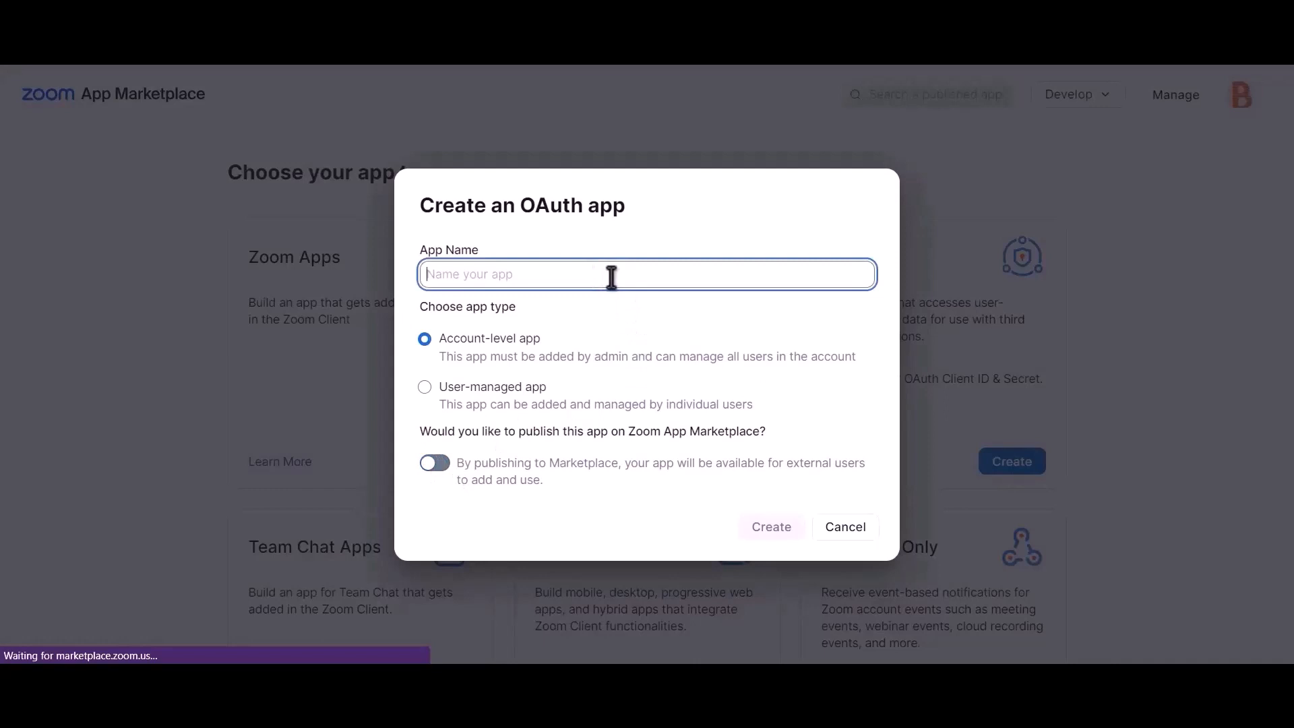
pyautogui.write('Bit int')
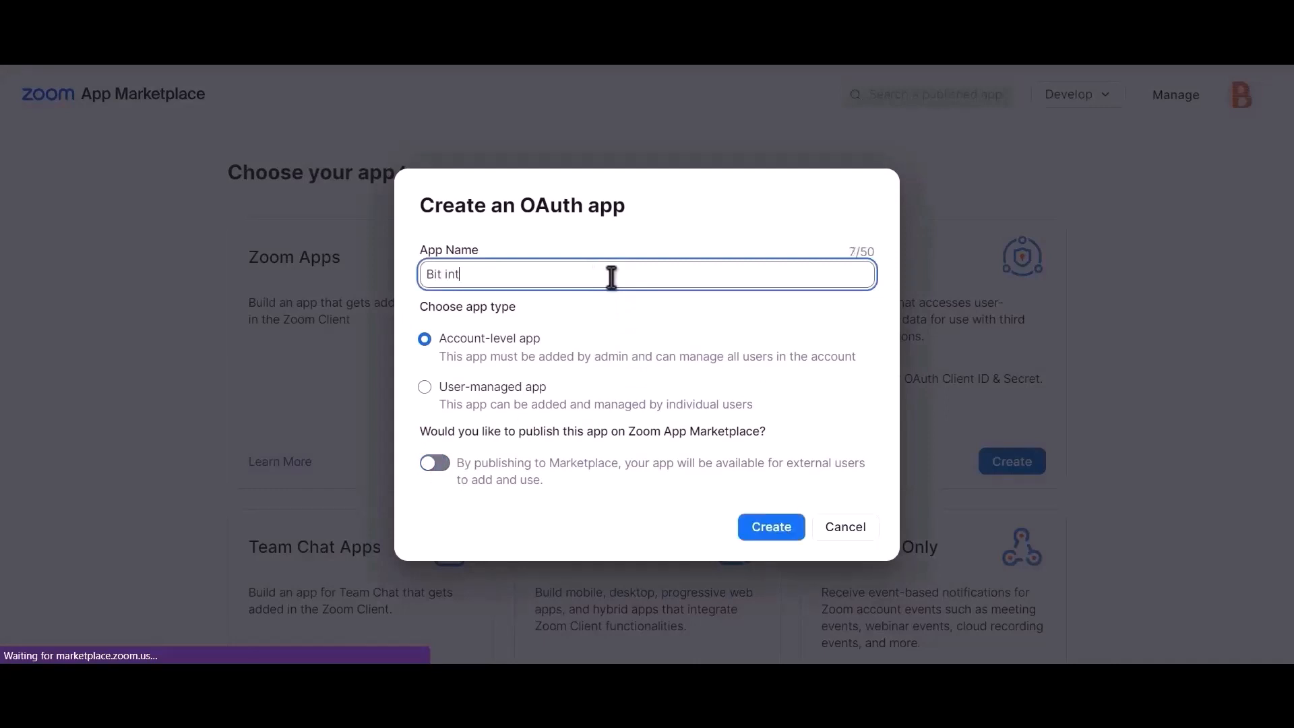
pyautogui.write('egrations')
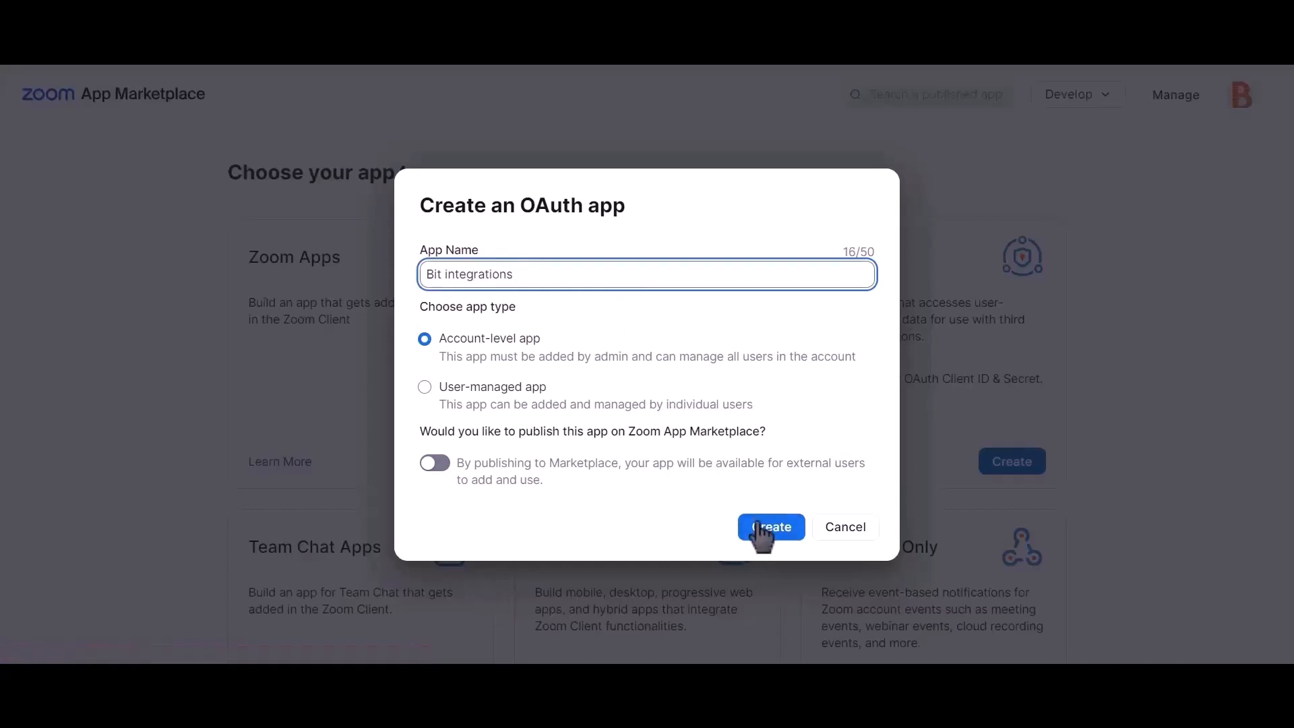
pyautogui.click(782, 539)
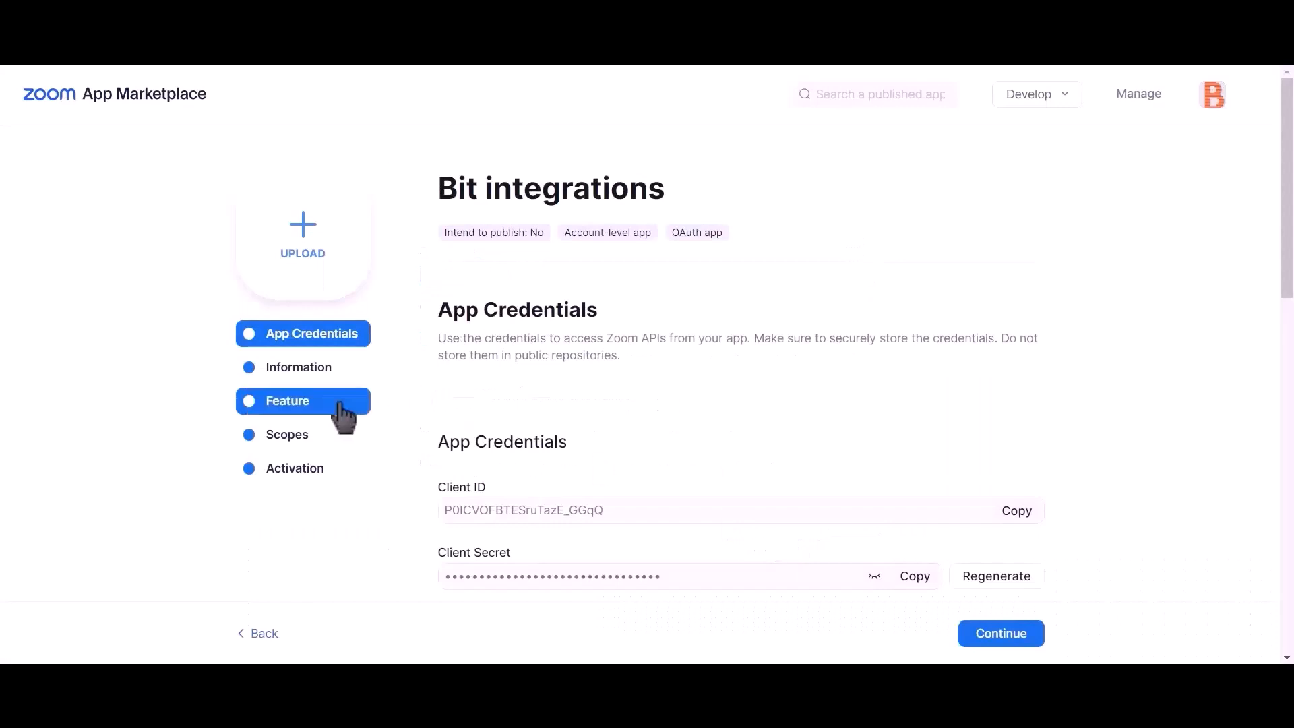
pyautogui.click(318, 443)
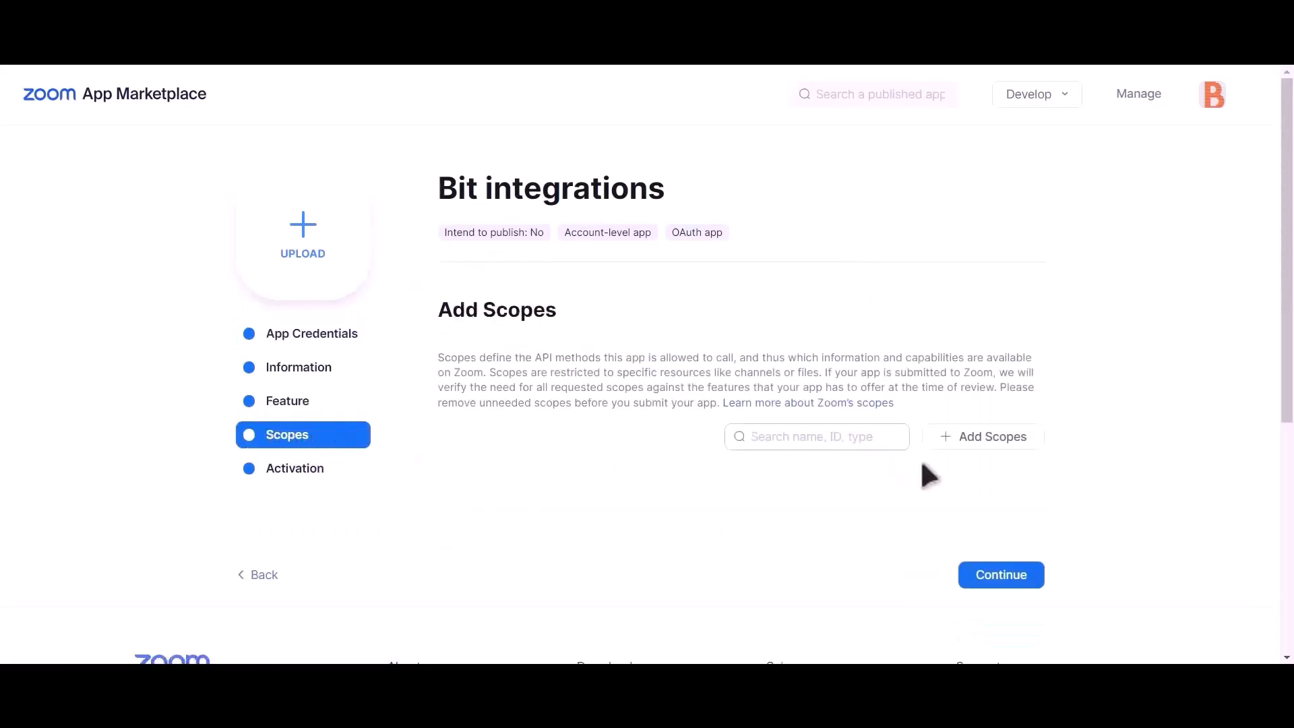
# Add the user meetings and View all user meetings scopes plus the user information scopes.
pyautogui.click(1007, 442)
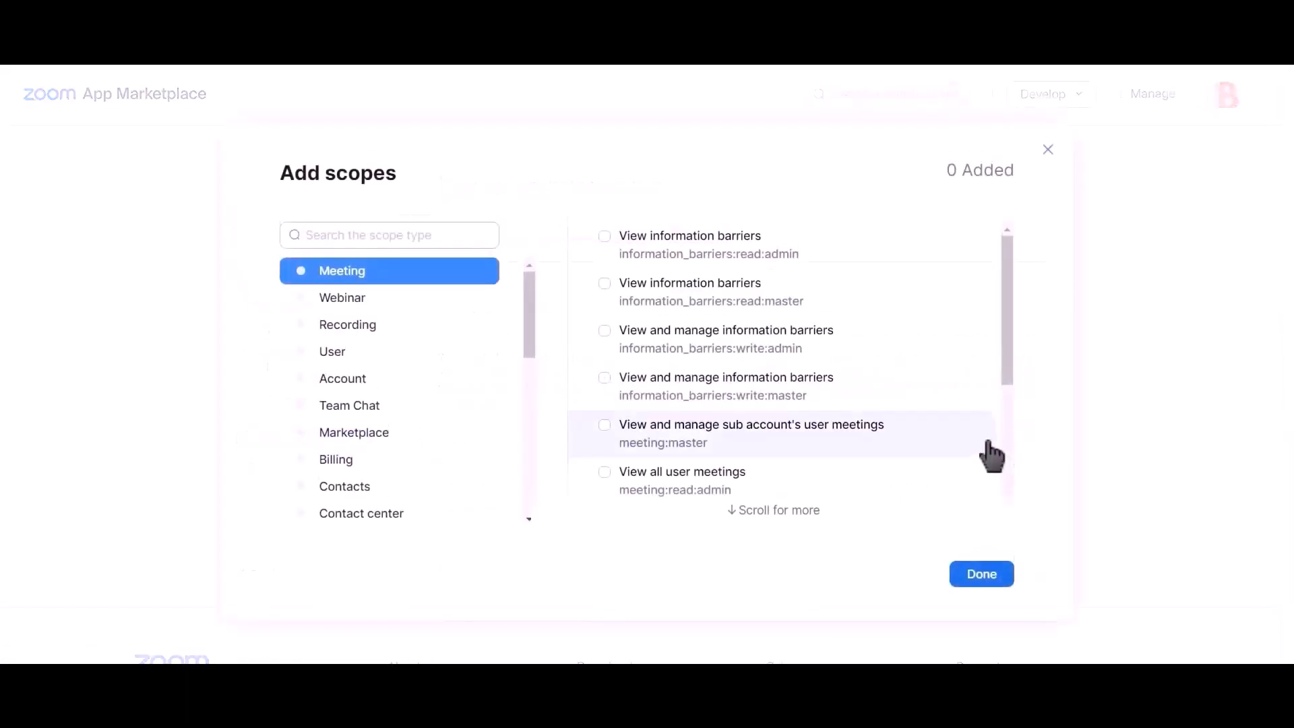
pyautogui.click(605, 425)
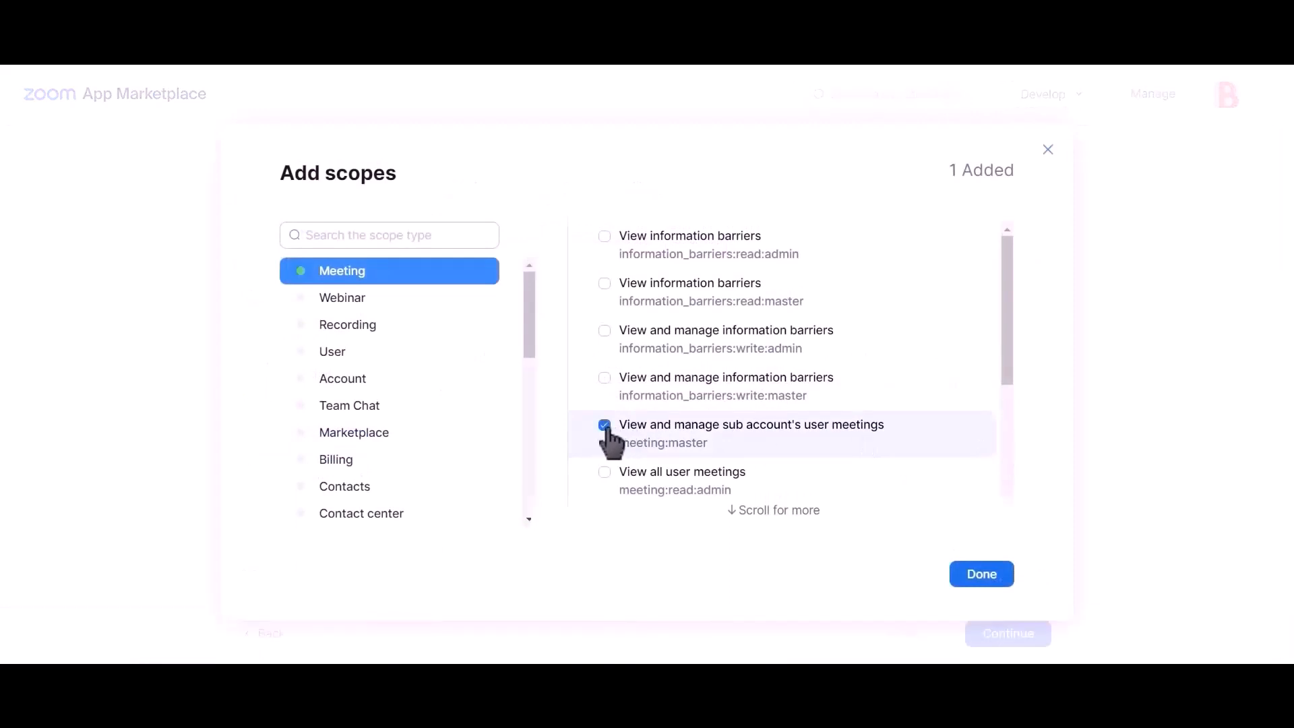
pyautogui.click(606, 475)
pyautogui.scroll(-5, 750, 419)
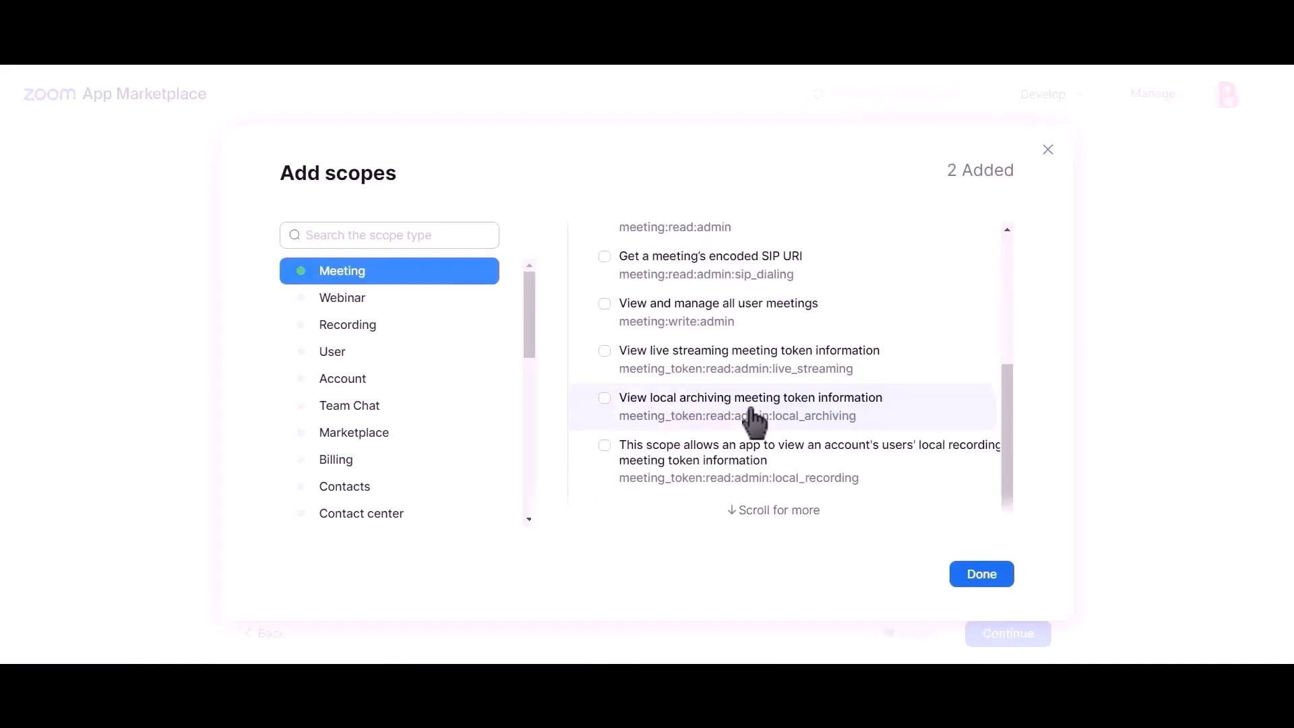
pyautogui.scroll(4, 751, 420)
pyautogui.scroll(-2, 752, 423)
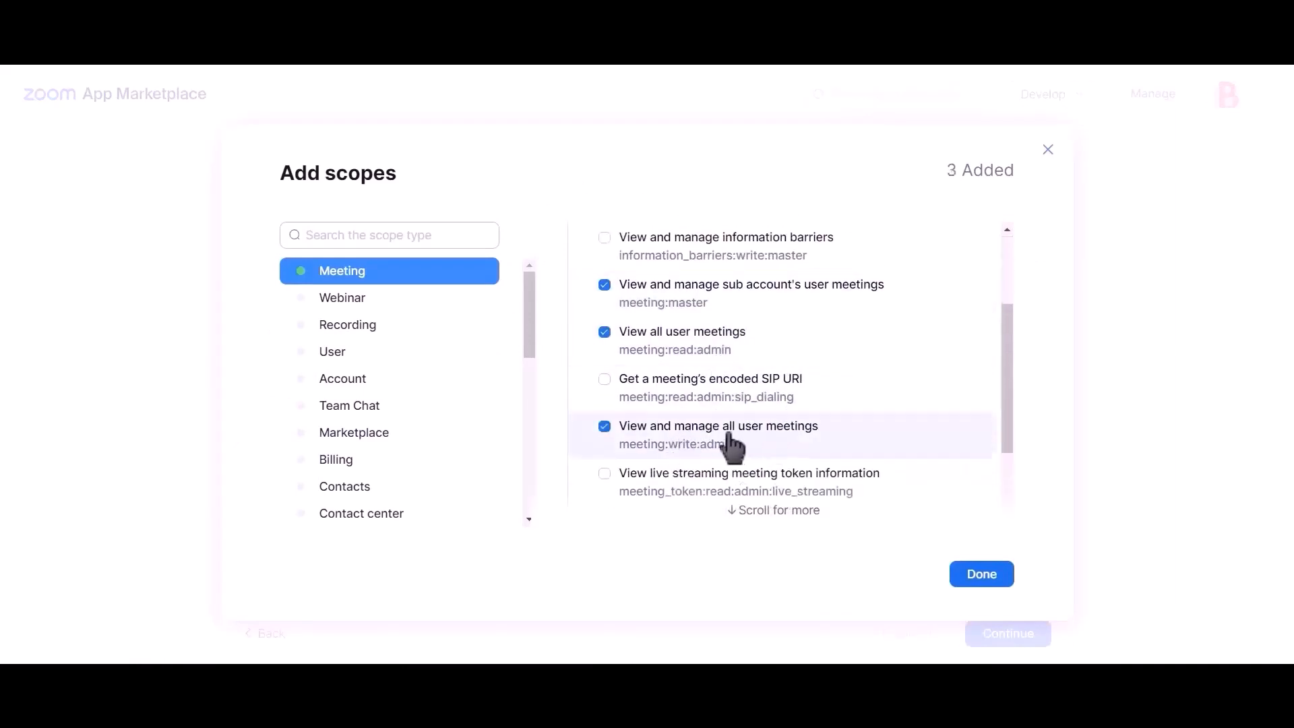
pyautogui.click(358, 359)
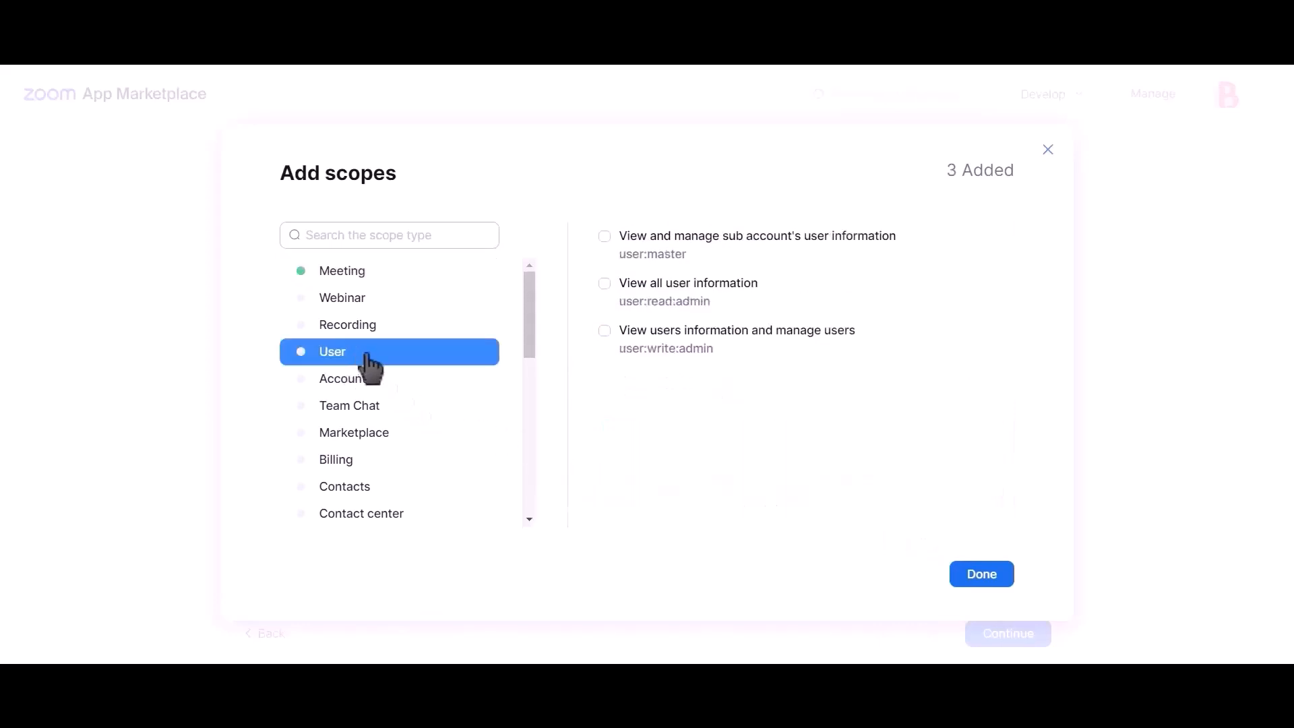
pyautogui.click(666, 249)
pyautogui.click(663, 291)
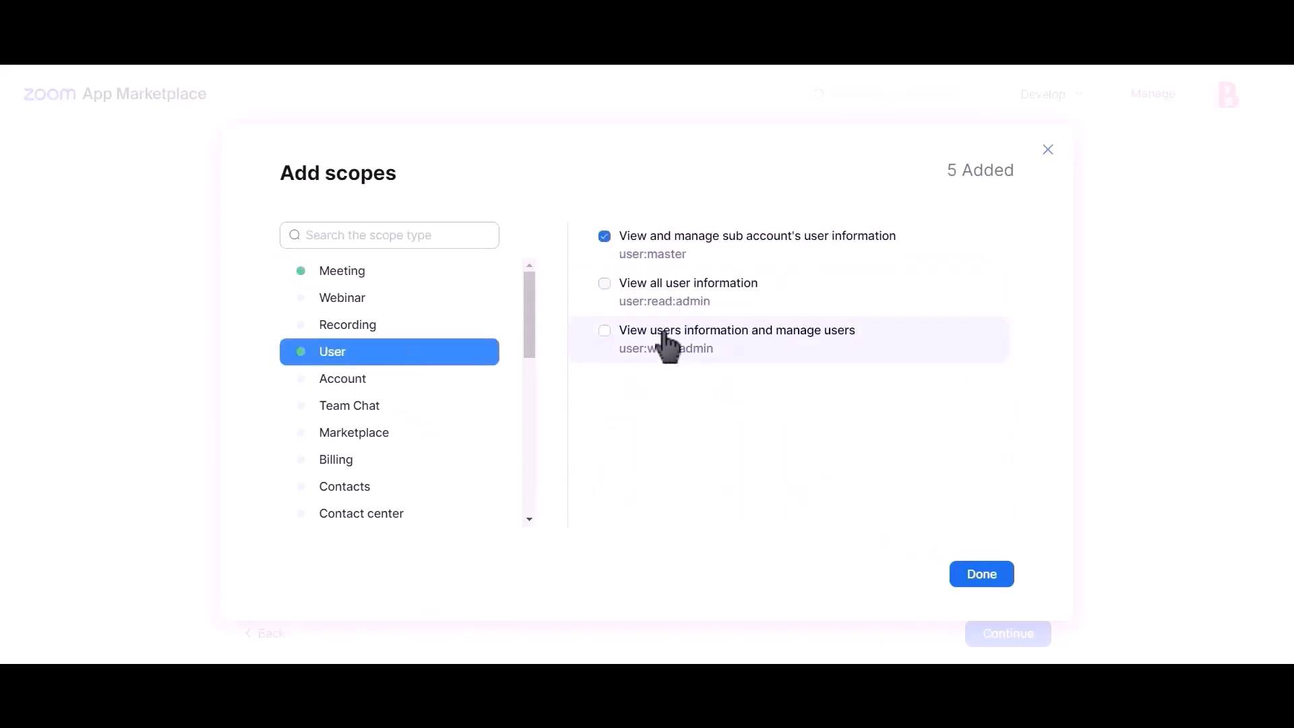
pyautogui.click(981, 576)
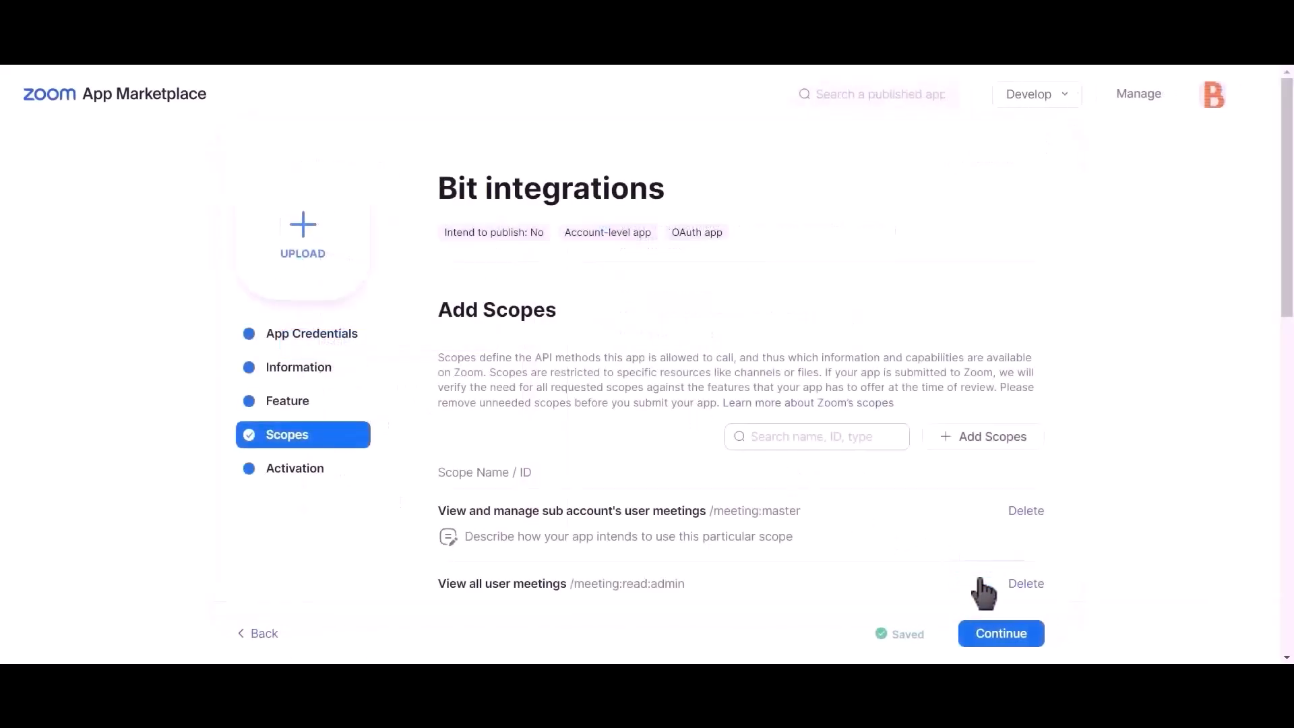
# Copy the app's Client ID into Bit Integrations' Client id field.
pyautogui.click(323, 340)
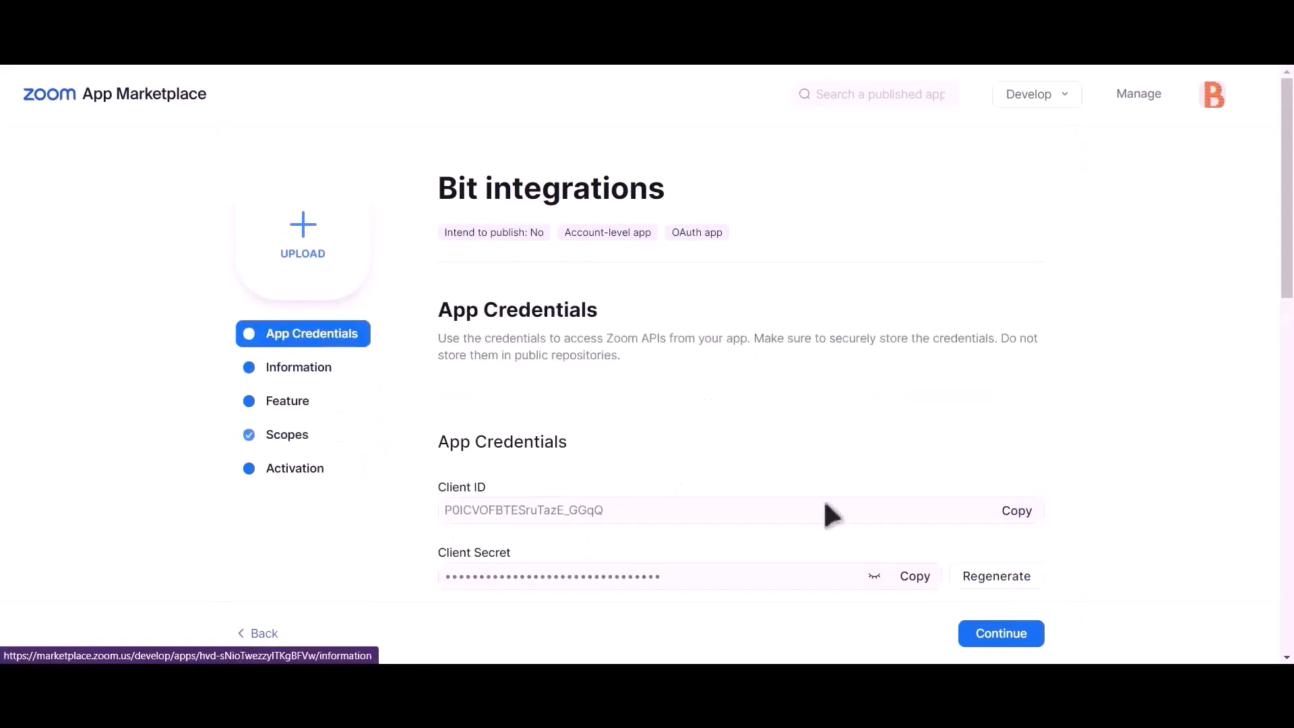
pyautogui.click(1021, 516)
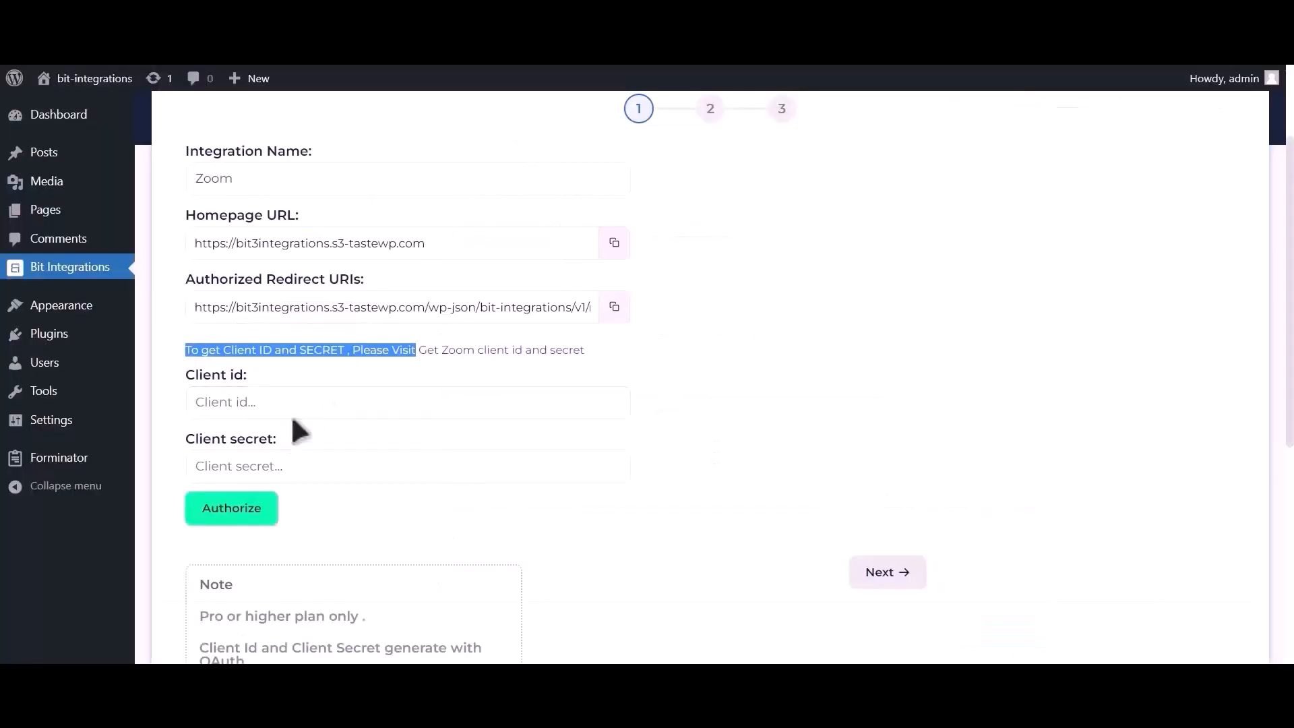
pyautogui.click(296, 414)
pyautogui.hotkey('ctrl', 'v')
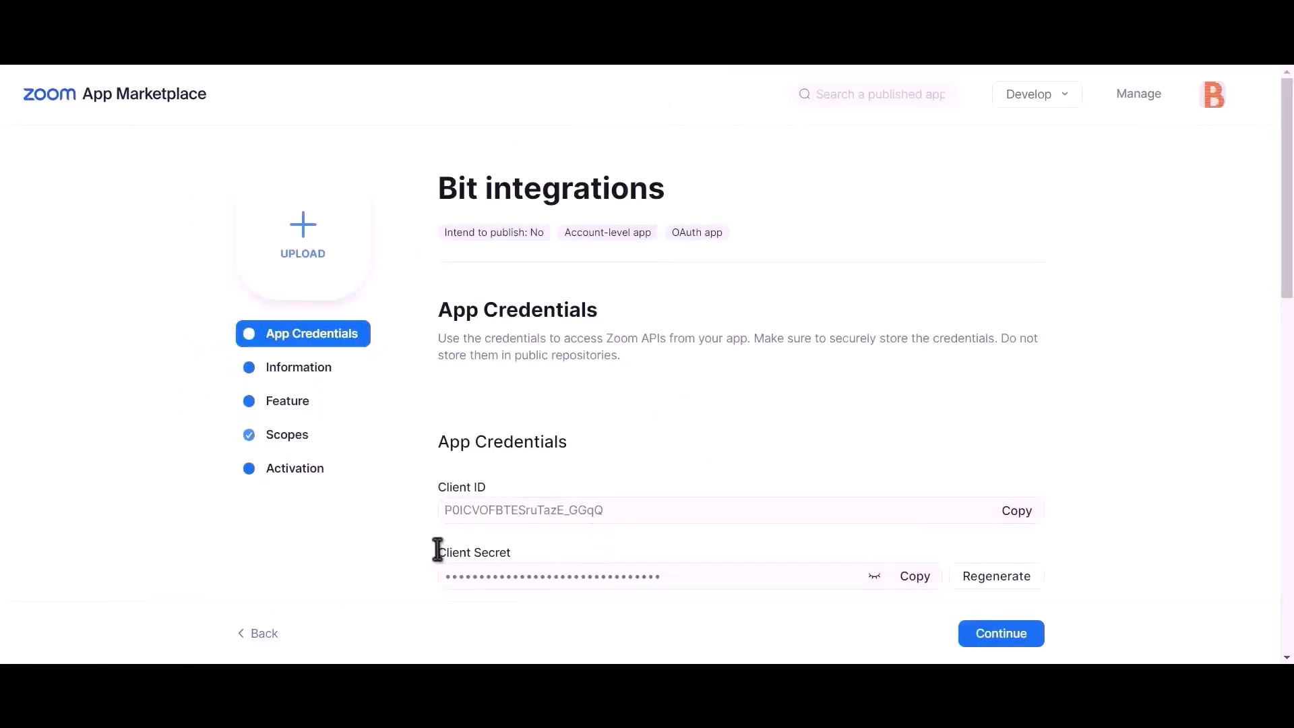
# Paste the app's Client Secret into the Client secret field and copy the redirect URI.
pyautogui.moveTo(439, 551); pyautogui.dragTo(532, 556)
pyautogui.click(917, 579)
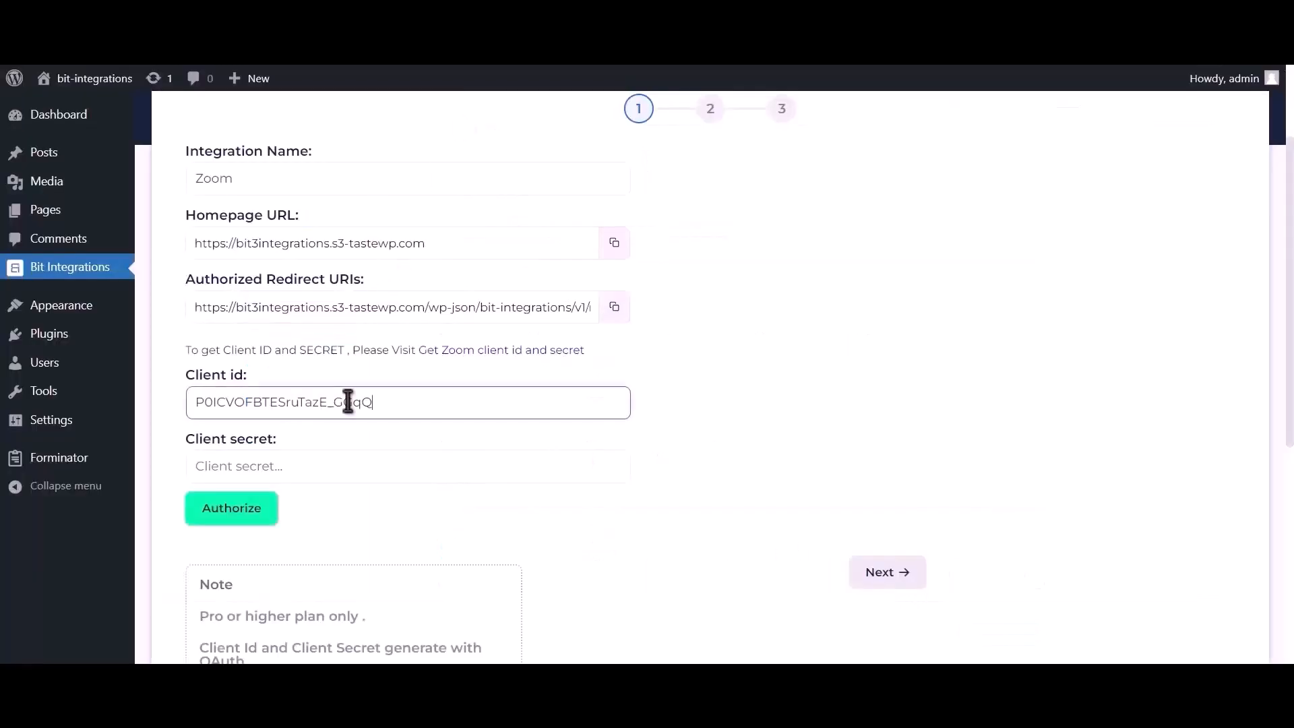
pyautogui.click(330, 467)
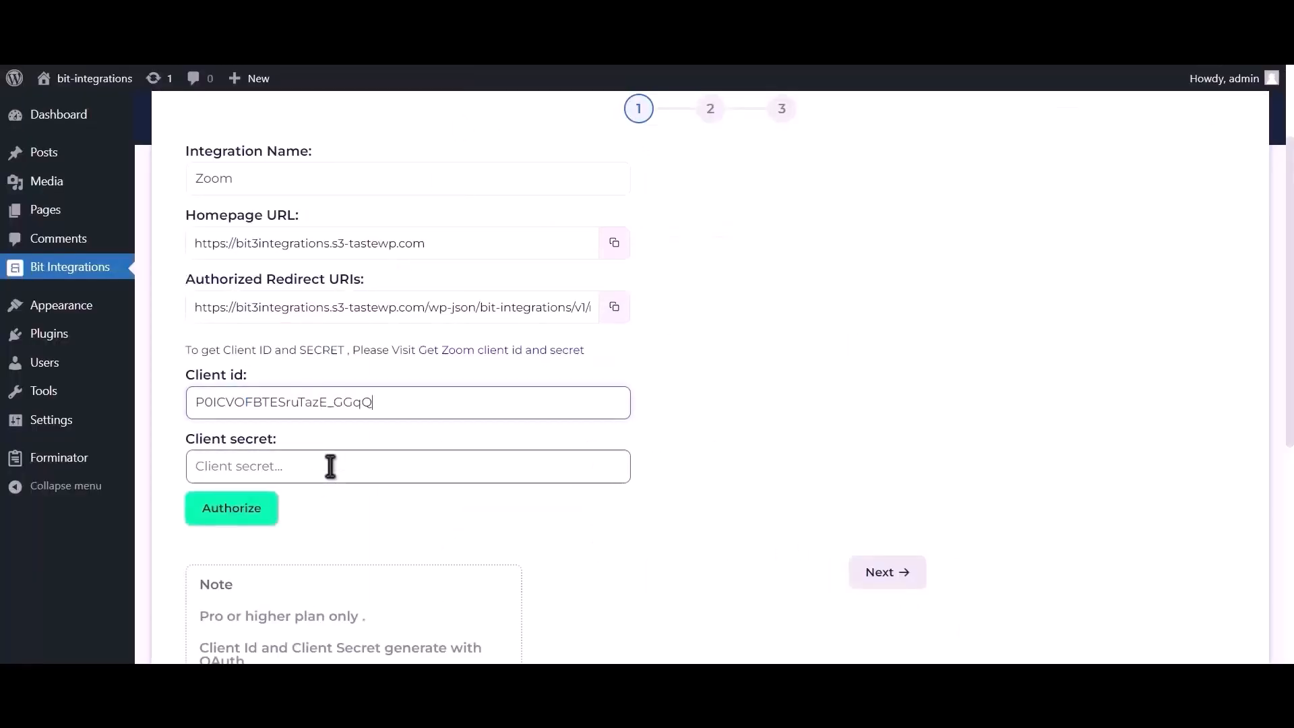
pyautogui.click(331, 466)
pyautogui.hotkey('ctrl', 'v')
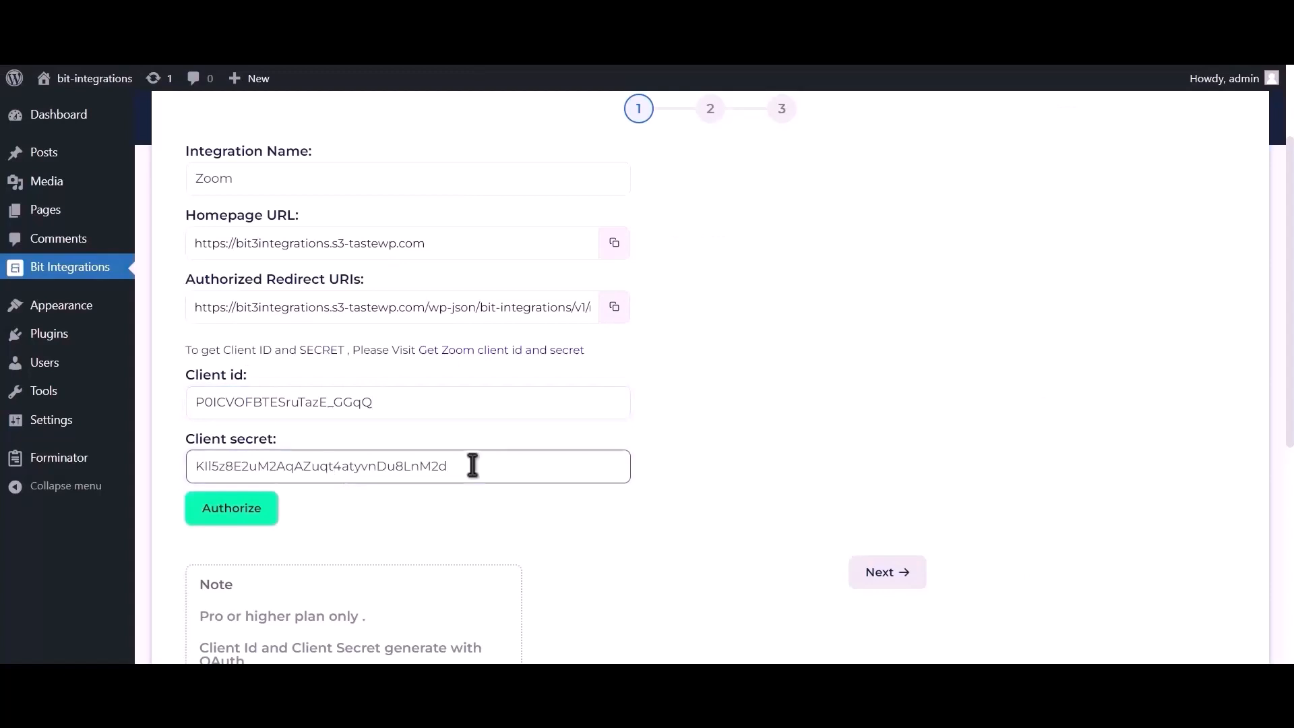
pyautogui.click(614, 315)
pyautogui.hotkey('ctrl', 'Tab')
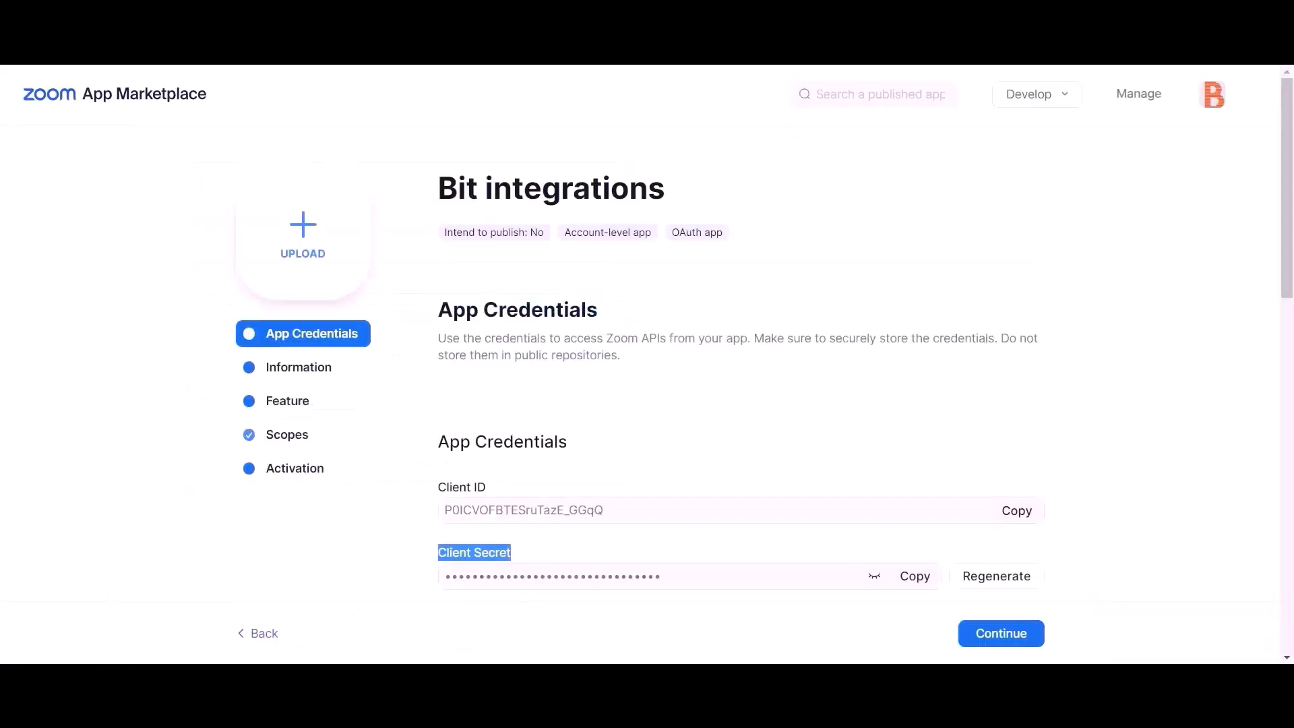
# Paste the redirect URI into the app's Redirect URL for OAuth field.
pyautogui.scroll(-2, 693, 289)
pyautogui.click(518, 515)
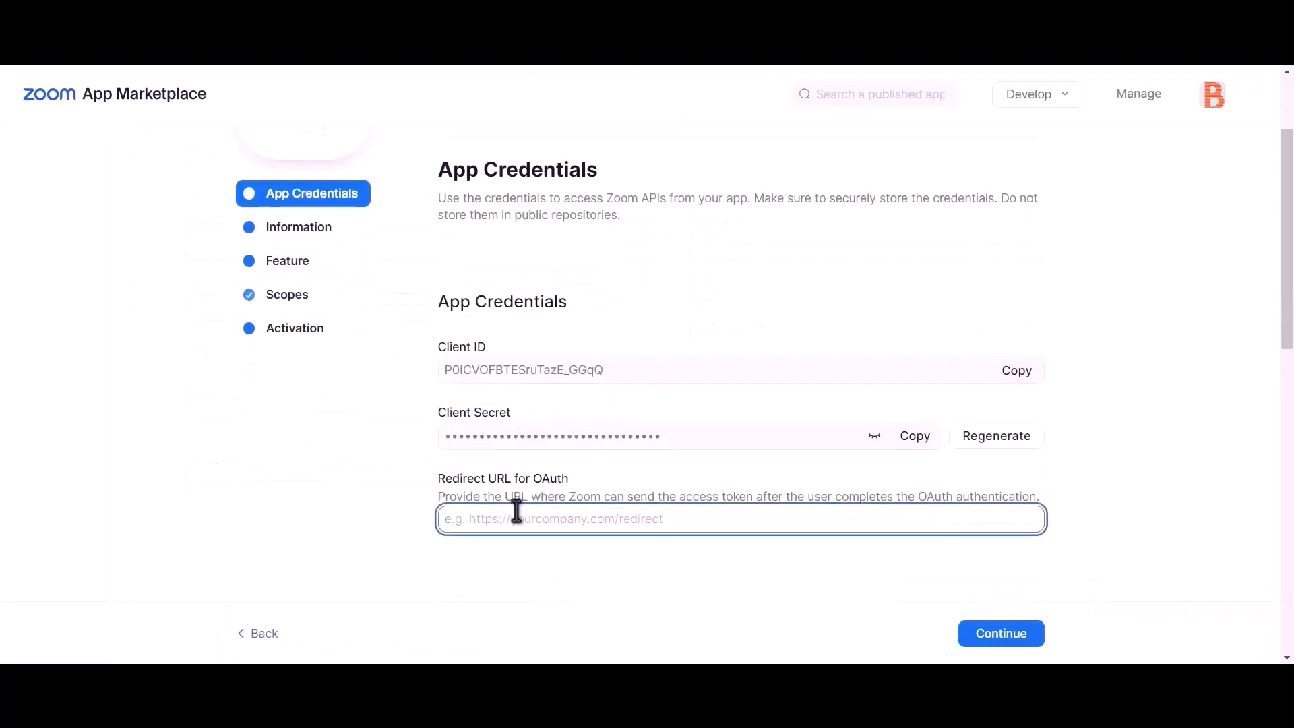
pyautogui.hotkey('ctrl', 'v')
# Add the same redirect URI to the OAuth Allow List and return to Bit Integrations.
pyautogui.scroll(-5, 574, 498)
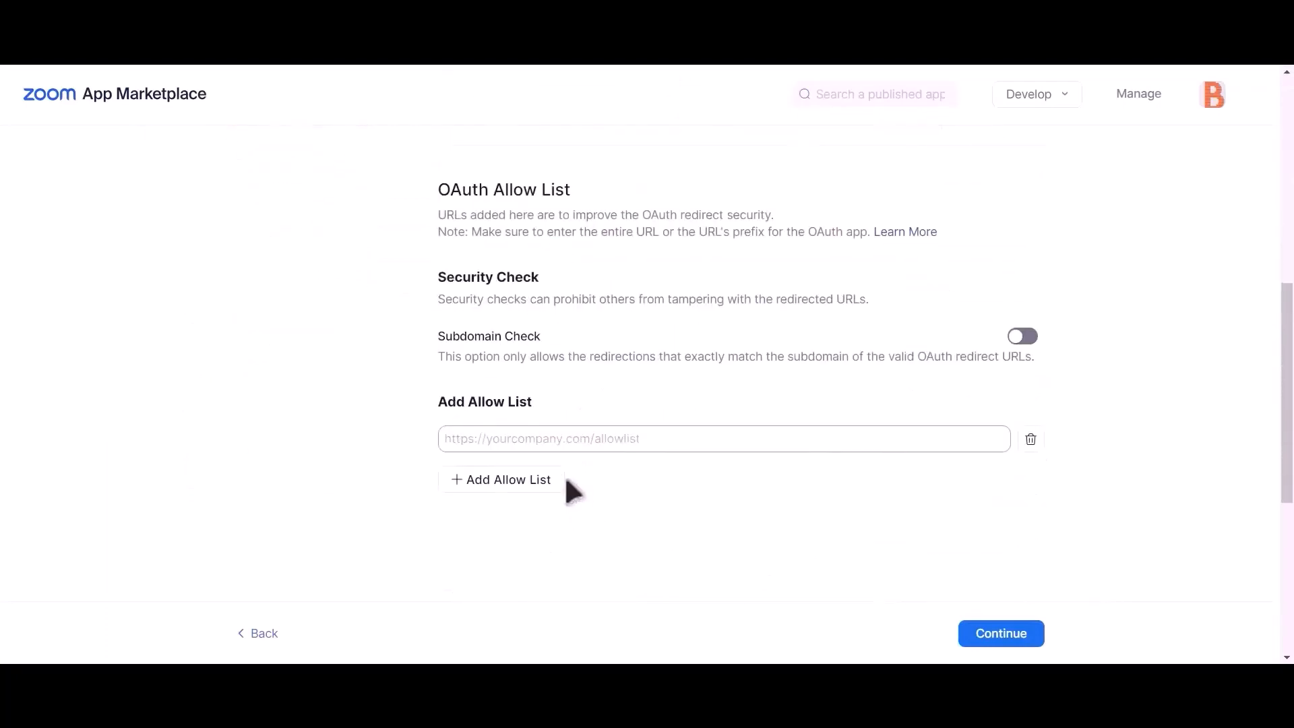
pyautogui.click(577, 440)
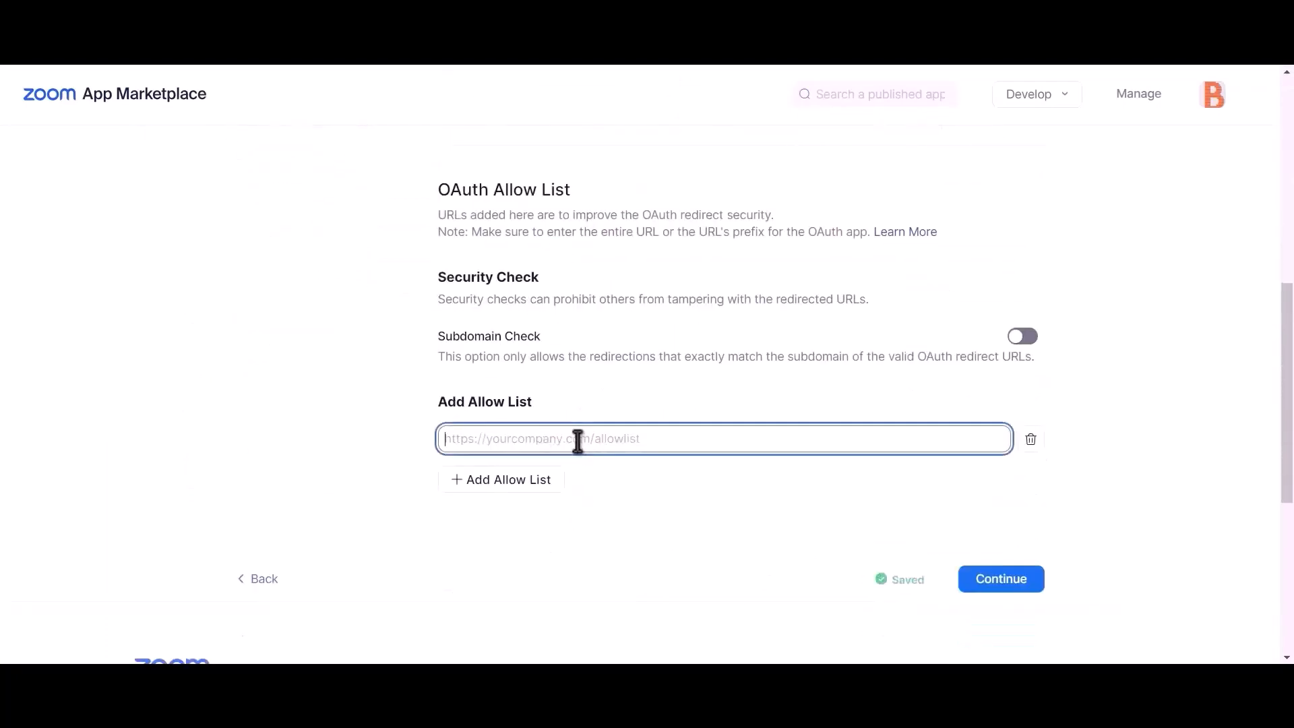
pyautogui.hotkey('ctrl', 'v')
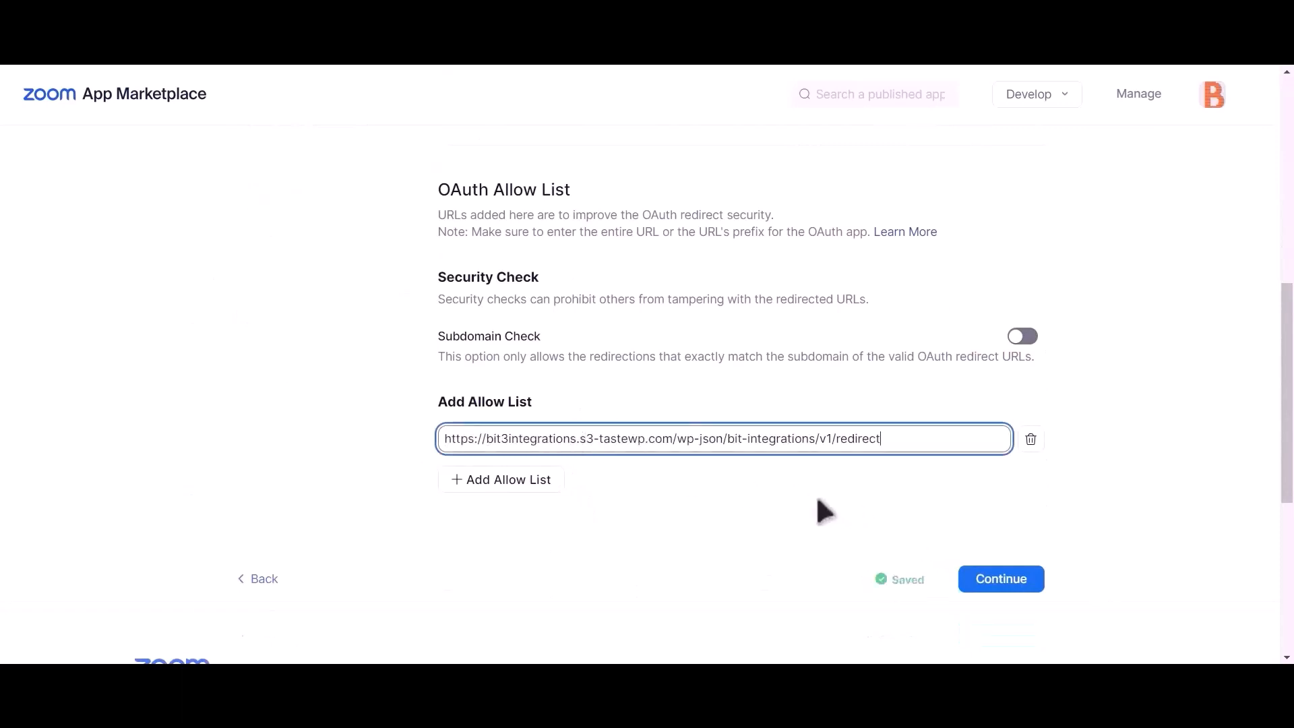
pyautogui.click(795, 519)
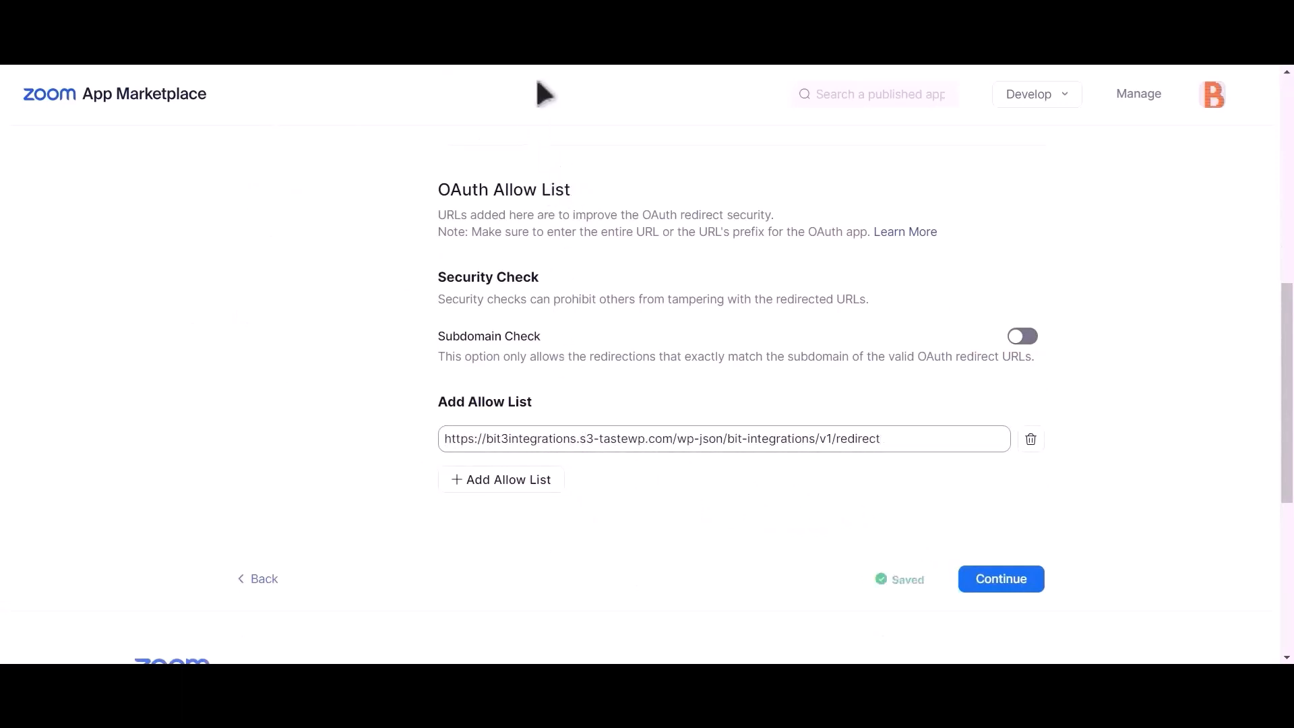
pyautogui.click(533, 40)
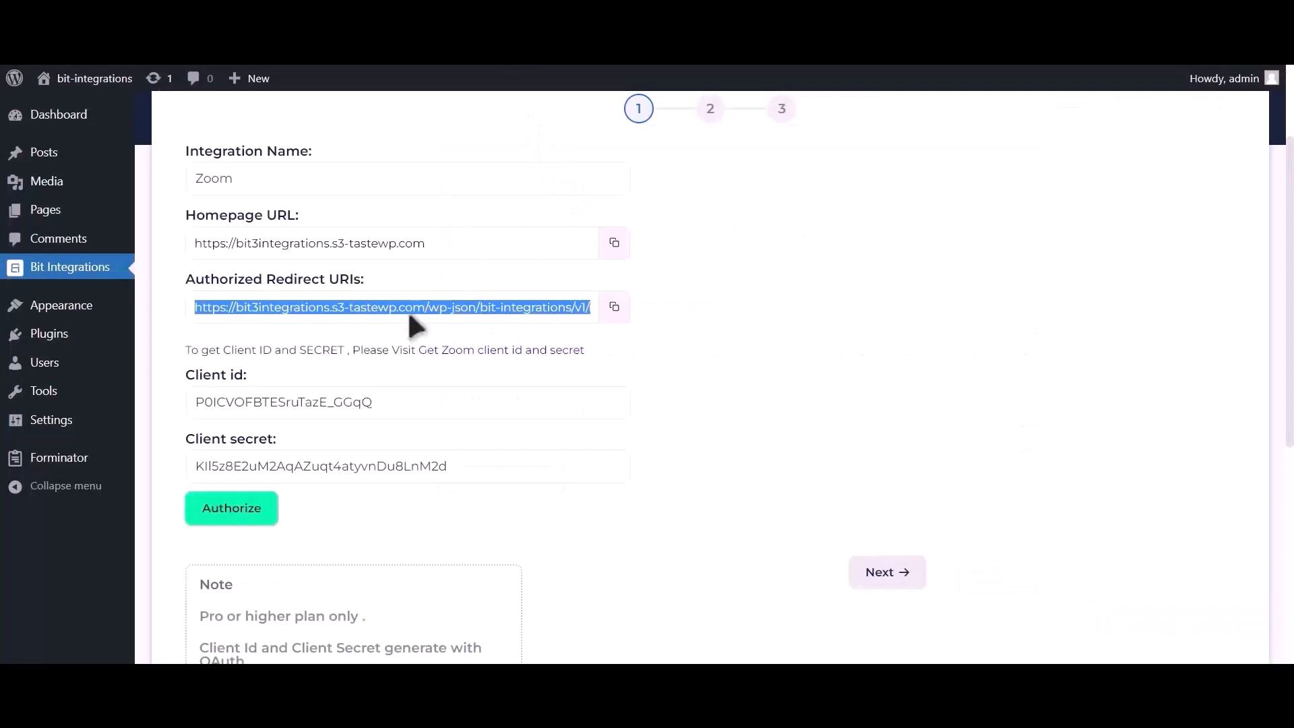
# Authorize the Zoom connection and allow access in the Zoom popup.
pyautogui.click(256, 522)
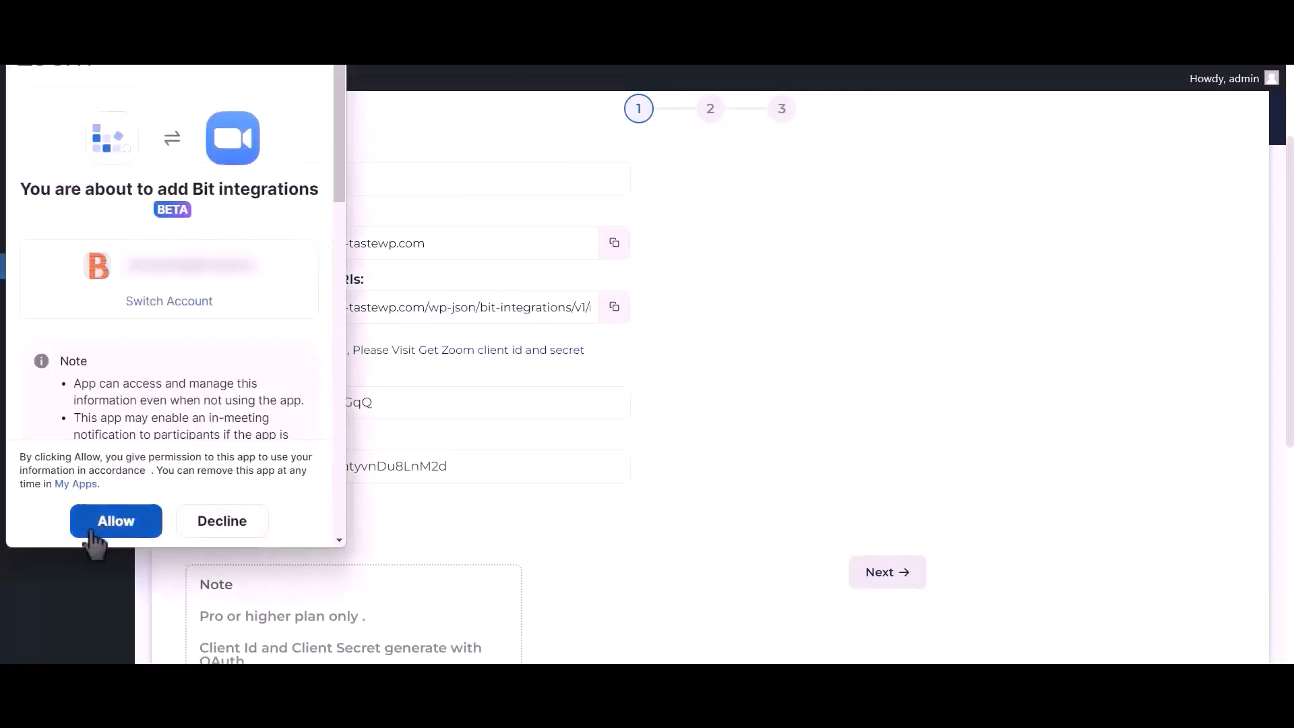
pyautogui.click(135, 533)
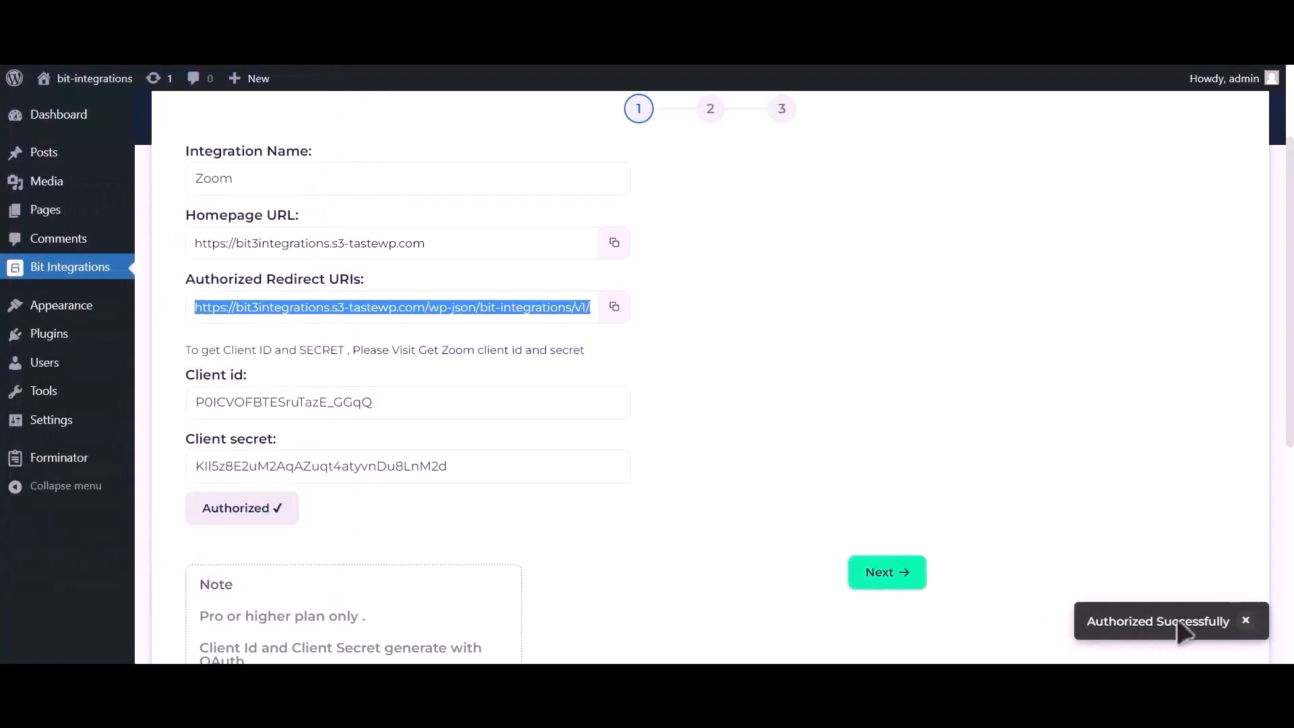
# Advance Bit Integrations to field mapping and start scheduling a new Zoom meeting.
pyautogui.click(904, 578)
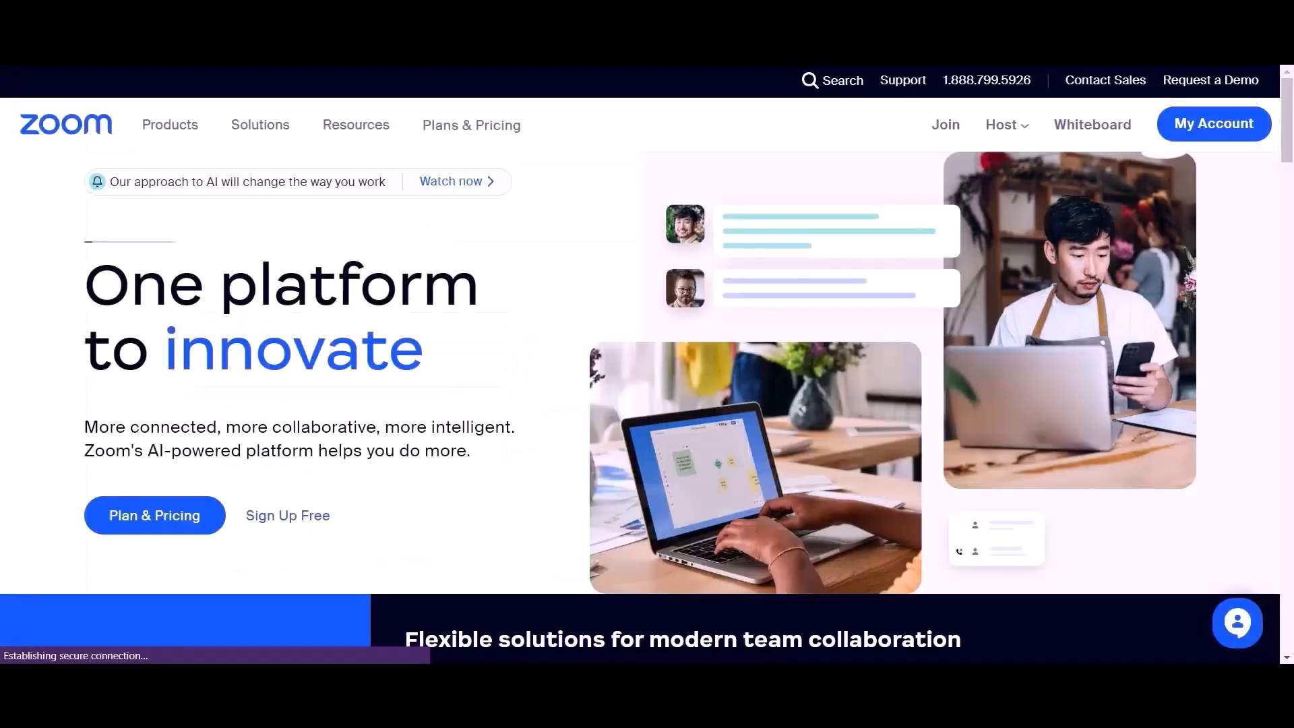
pyautogui.click(1208, 135)
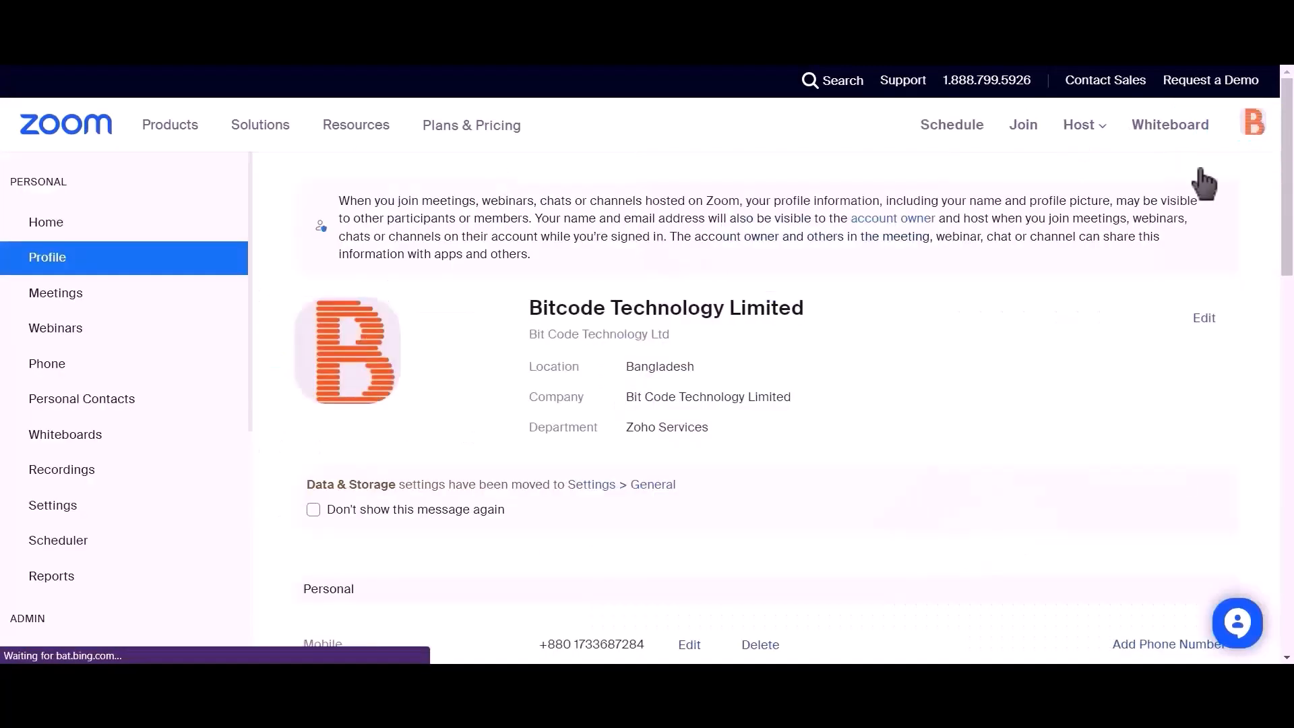
pyautogui.click(103, 297)
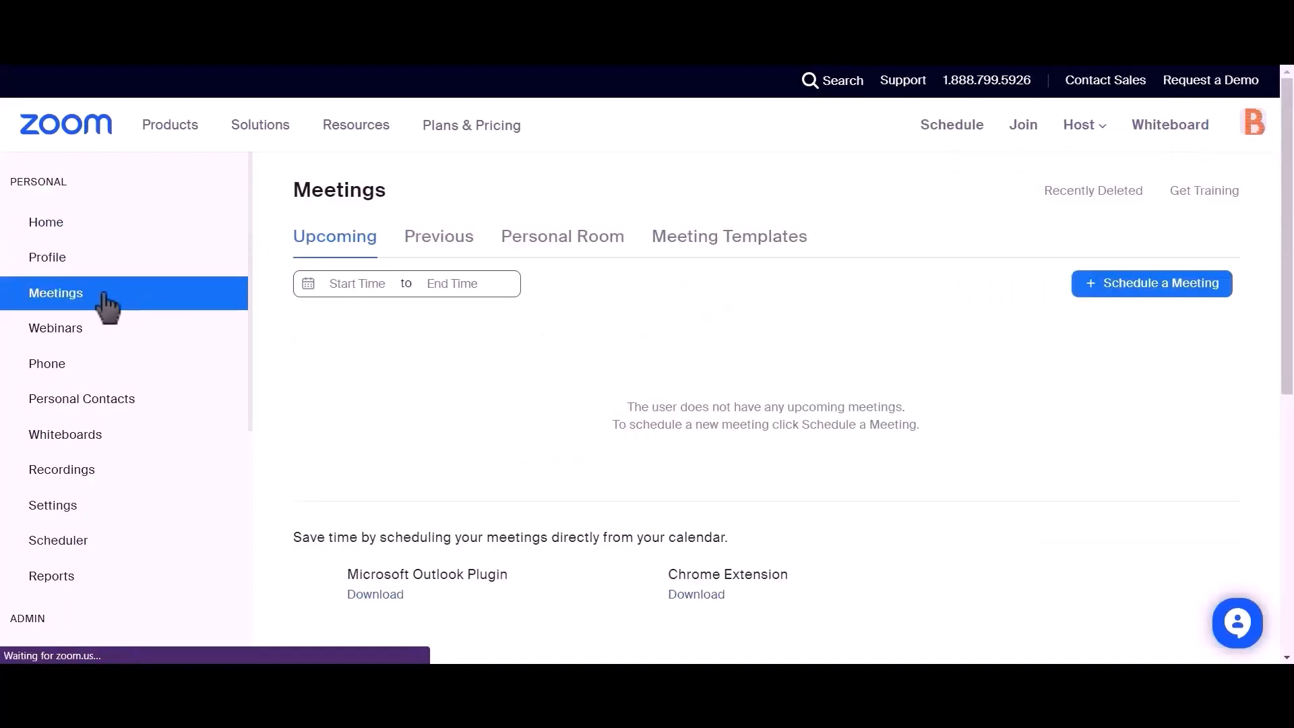
pyautogui.click(1172, 301)
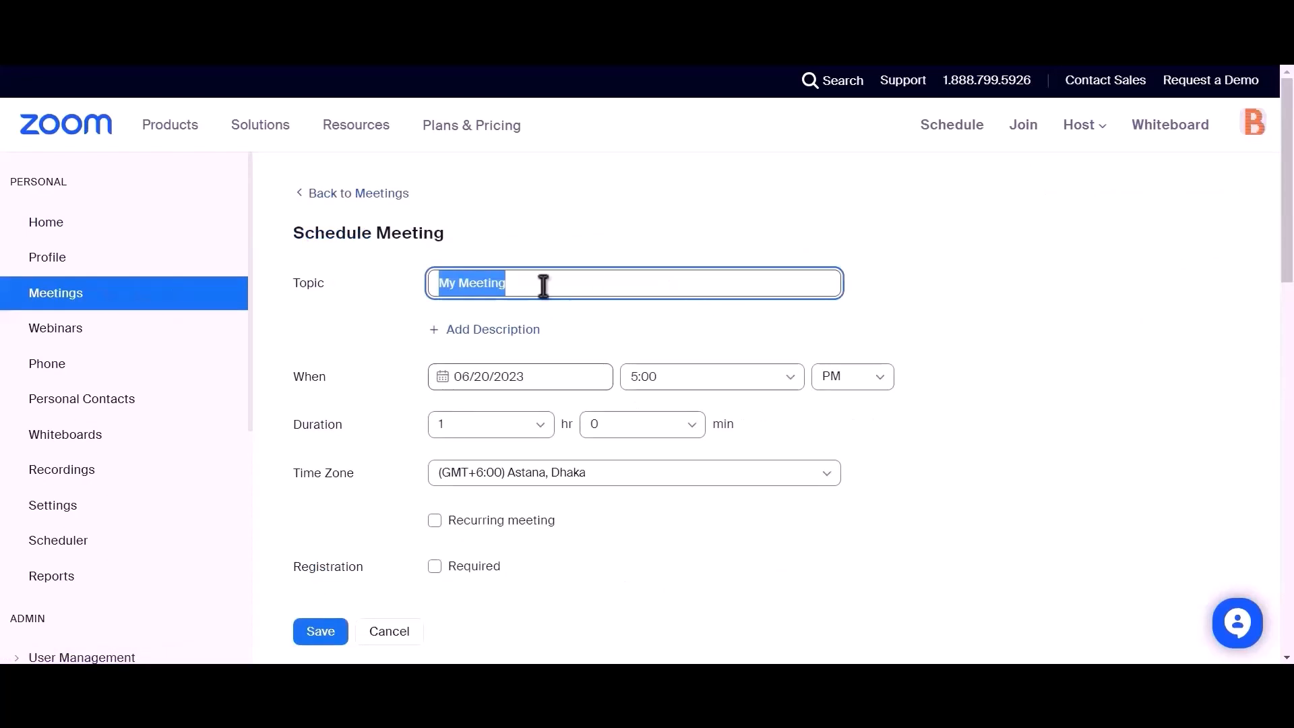
# Save the meeting with topic 'Bit Integrations' and Registration Required ticked.
pyautogui.write('Bi')
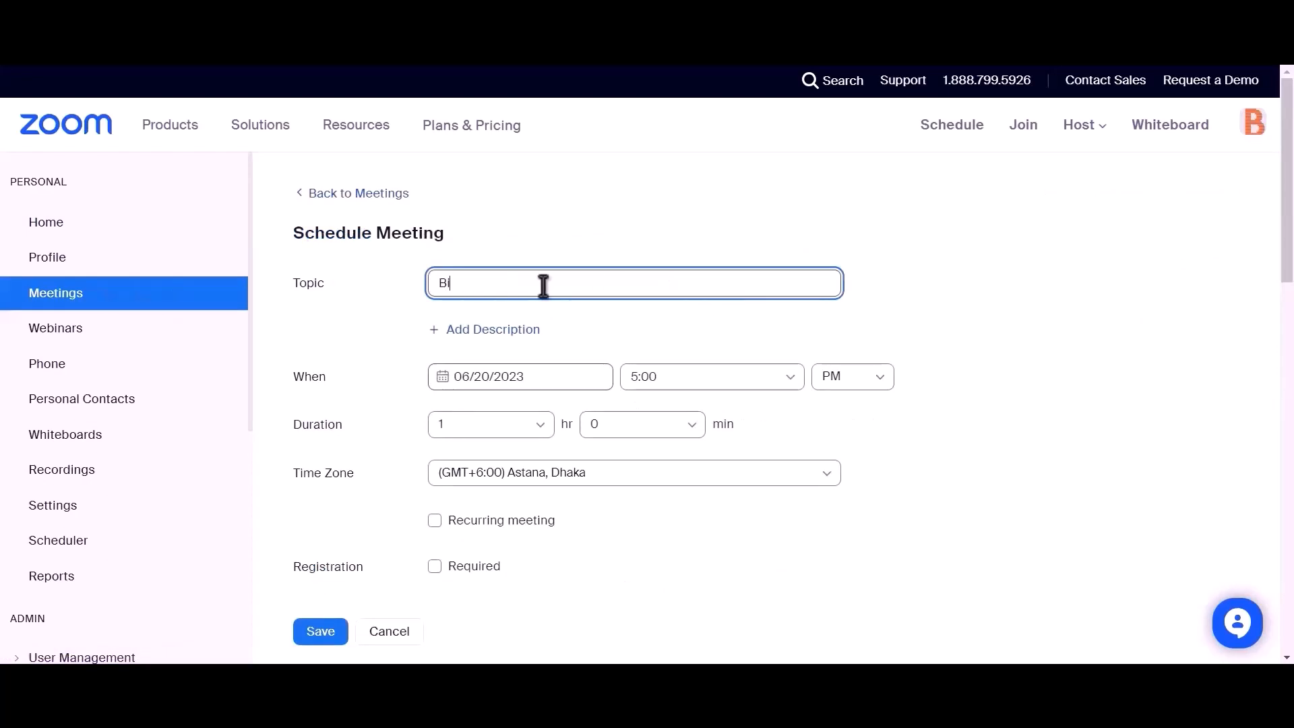
pyautogui.write('t Integrations')
pyautogui.scroll(-2, 543, 285)
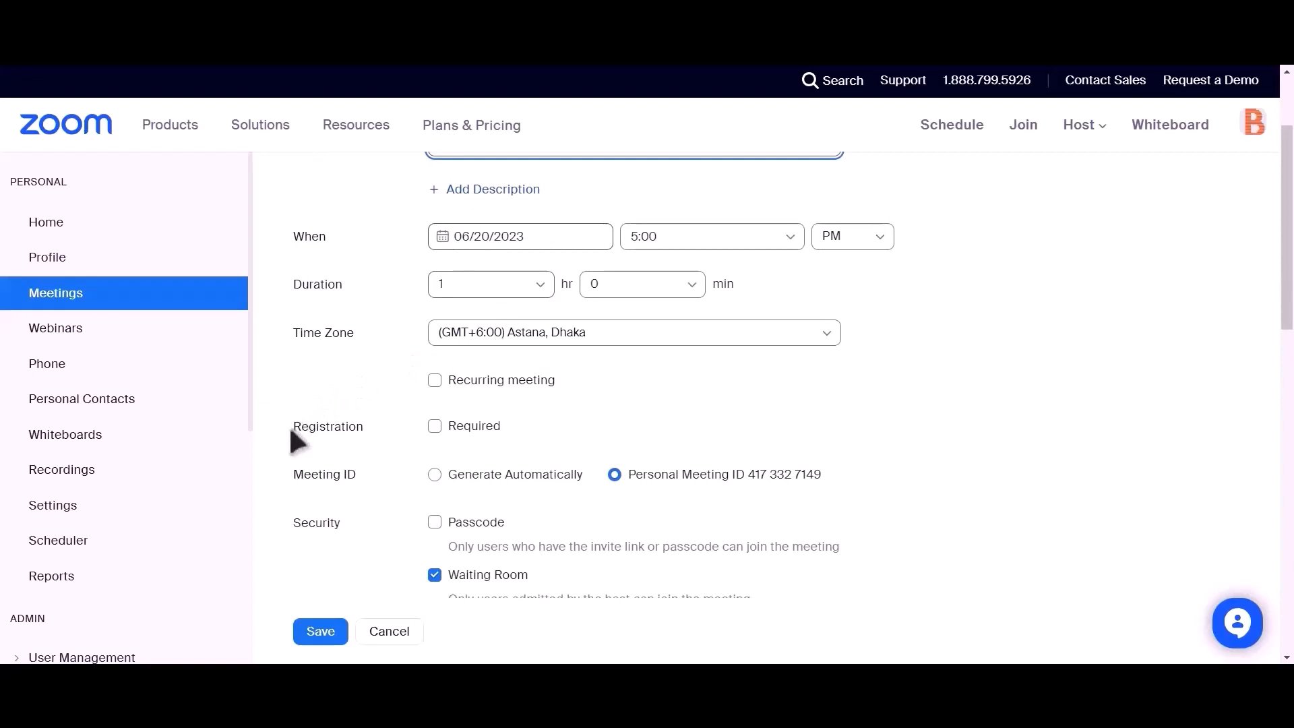
pyautogui.moveTo(290, 429); pyautogui.dragTo(367, 432)
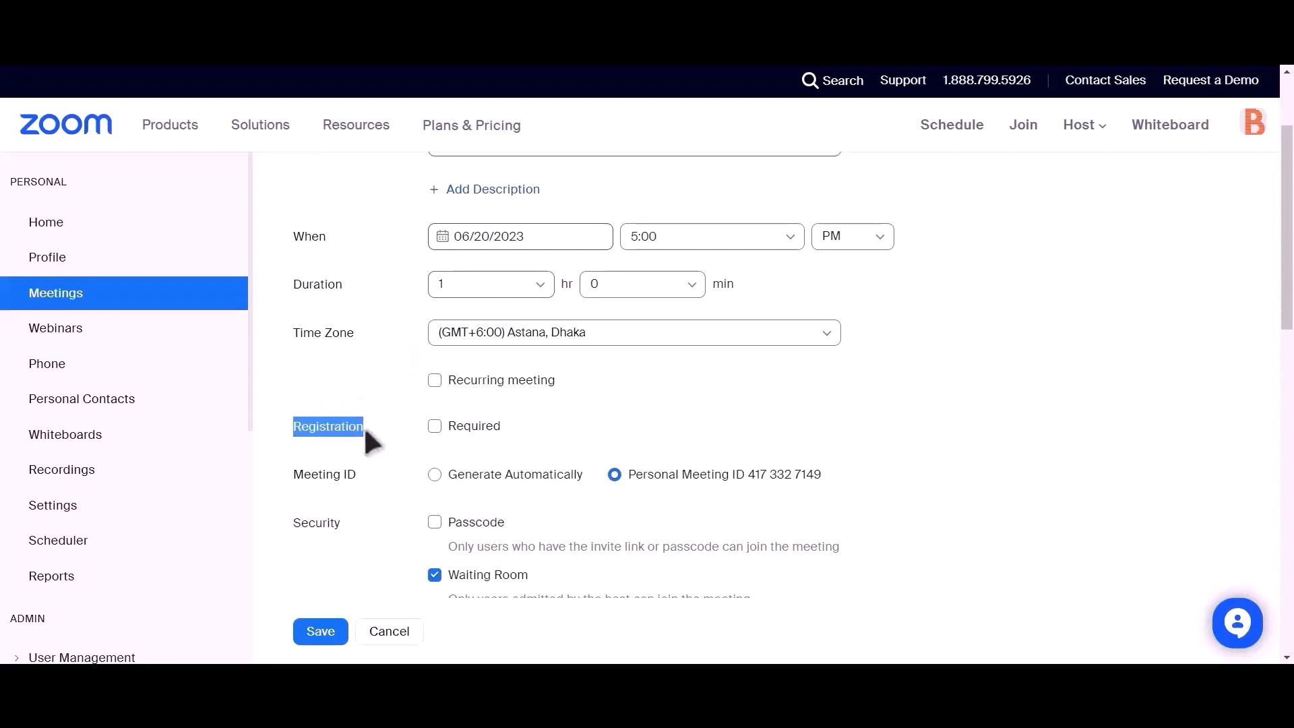
pyautogui.click(435, 427)
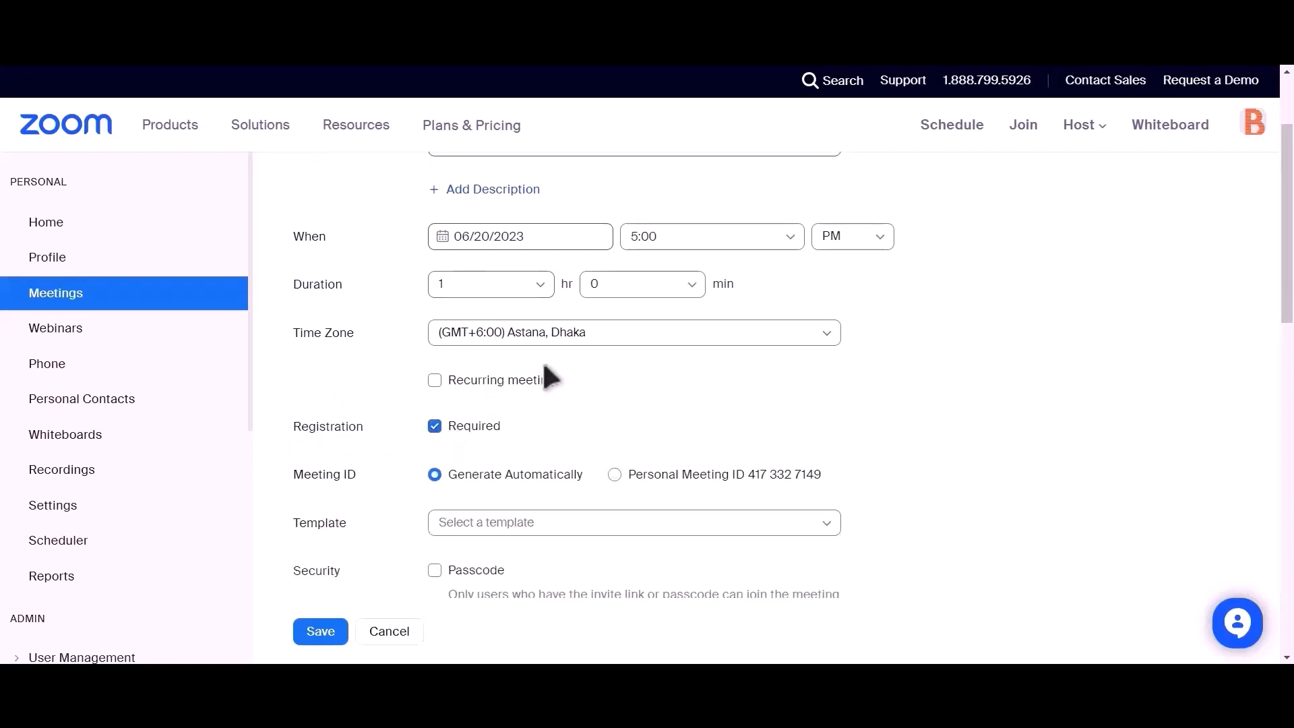
pyautogui.scroll(-4, 513, 364)
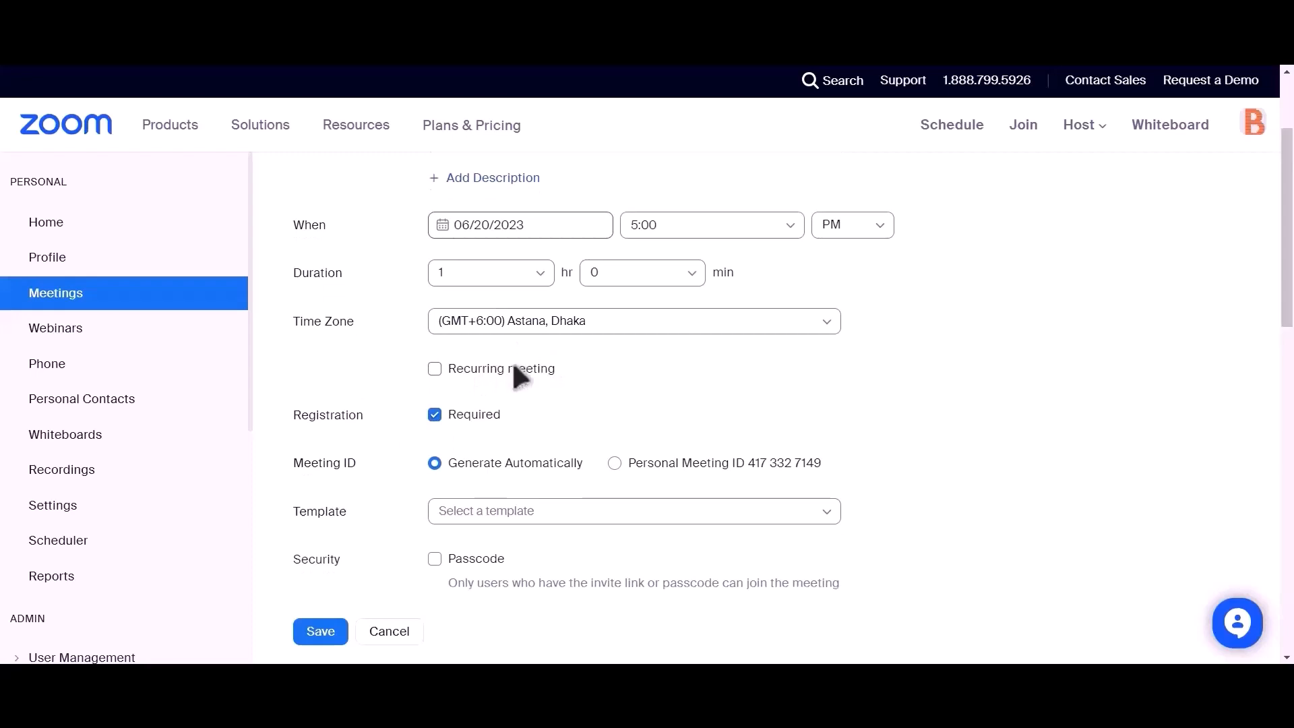
pyautogui.click(319, 634)
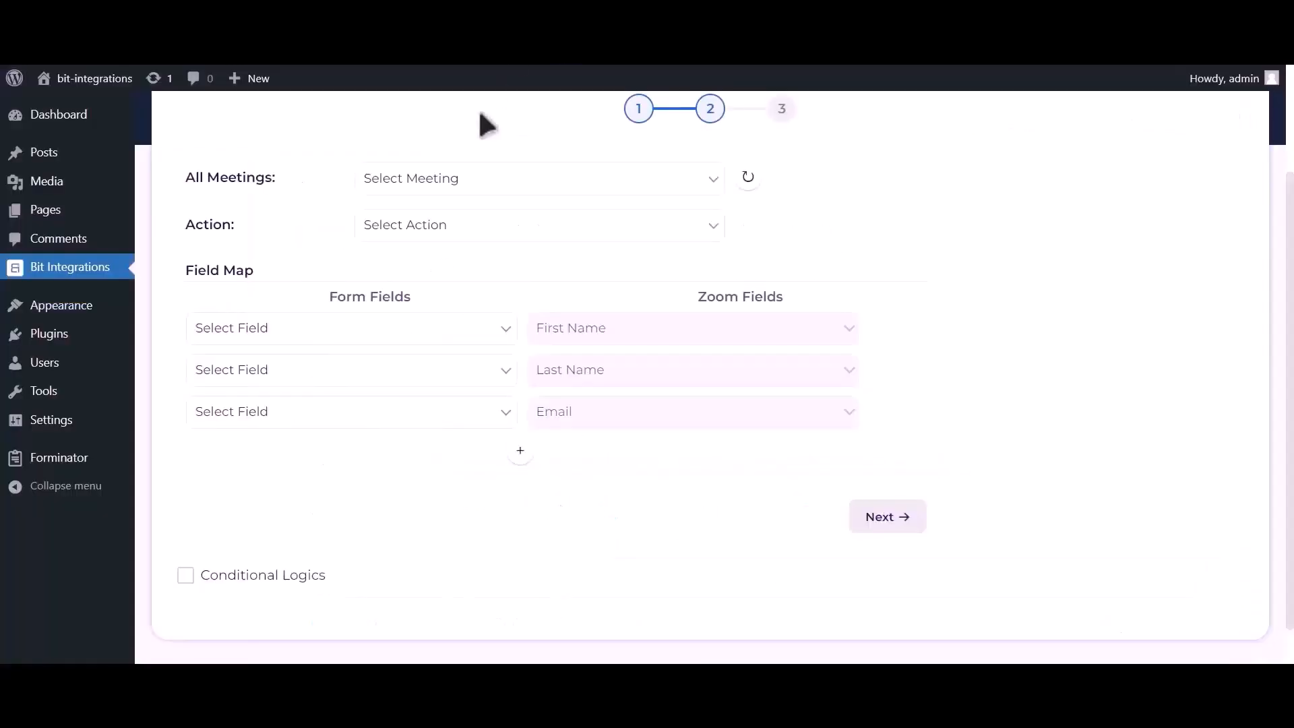
# Select the Bit Integrations meeting and the Create User action.
pyautogui.click(756, 182)
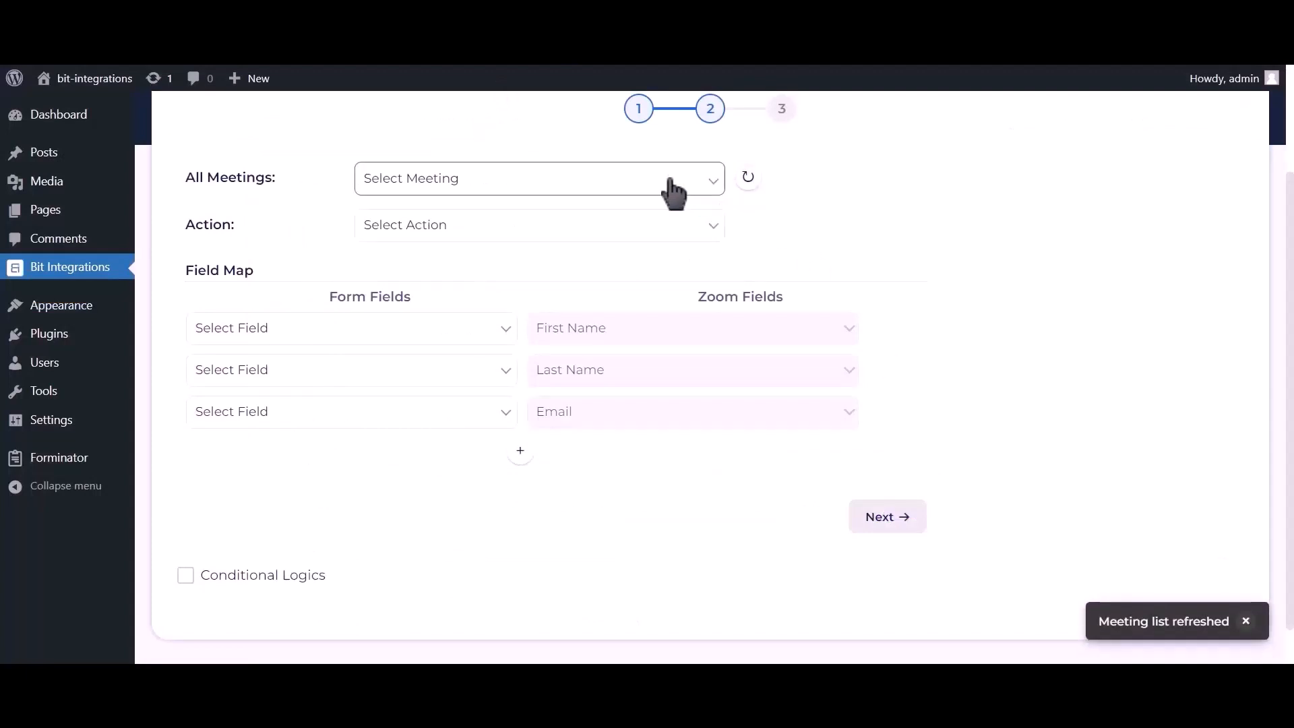
pyautogui.click(710, 183)
pyautogui.click(525, 225)
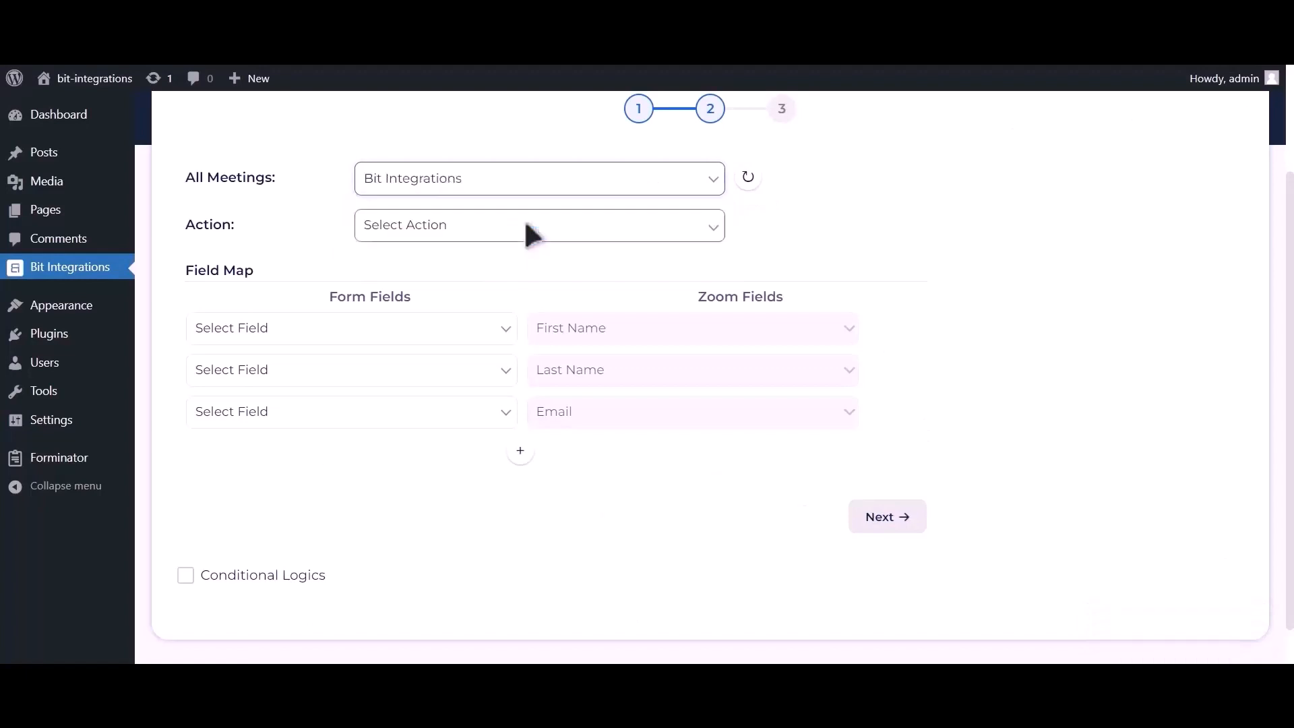
pyautogui.click(526, 233)
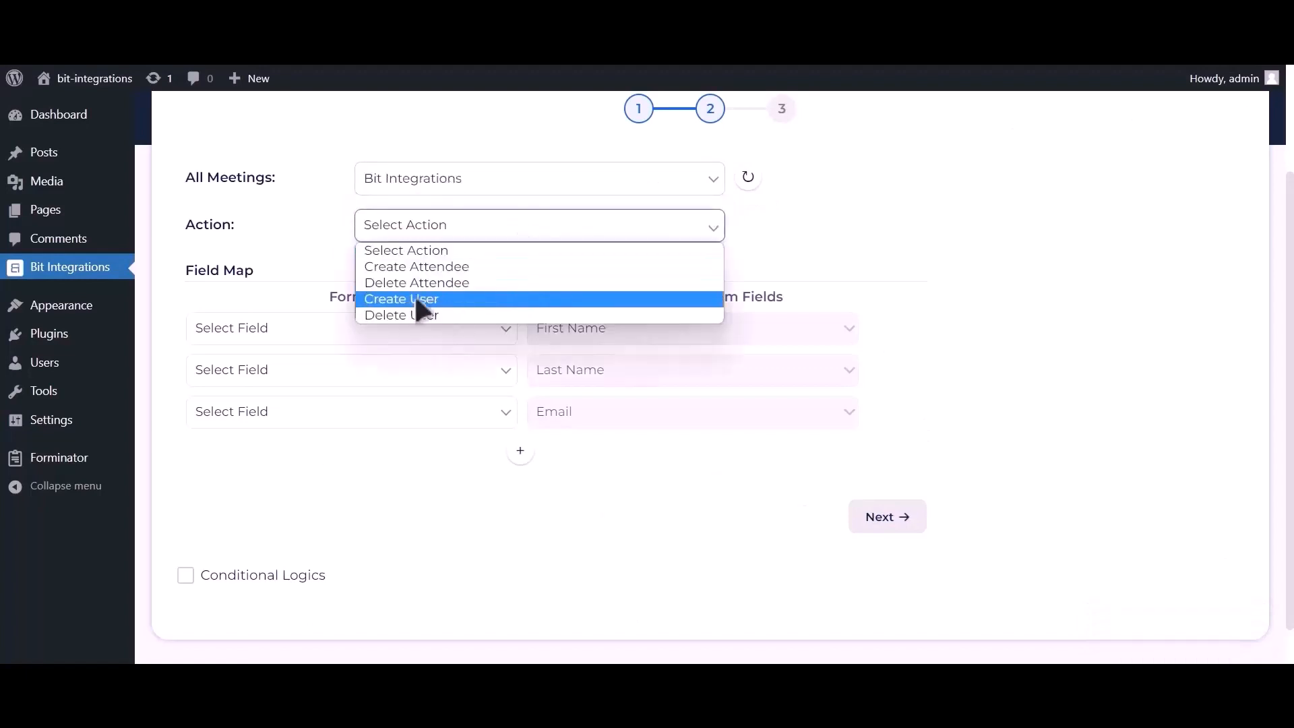
pyautogui.click(442, 300)
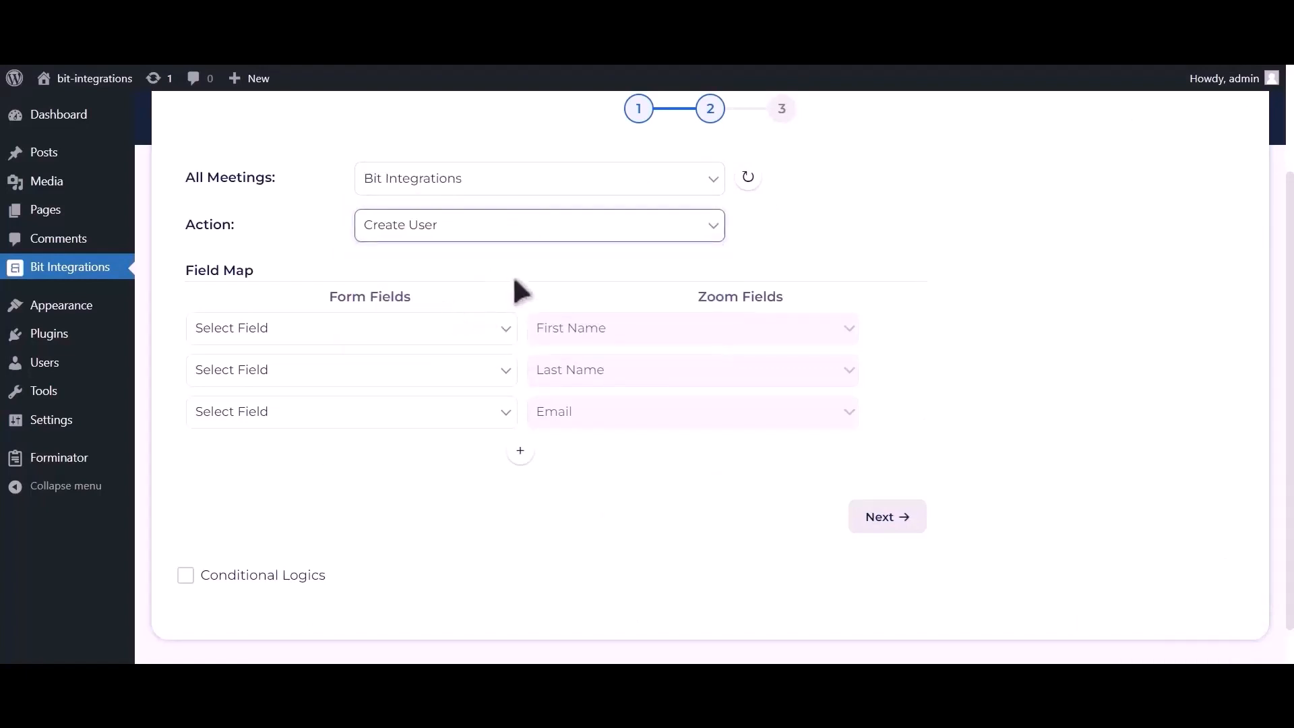
# Map First Name-1, Last Name-1, Email Address-1 and Phone Number-1 to Zoom's matching fields.
pyautogui.click(455, 335)
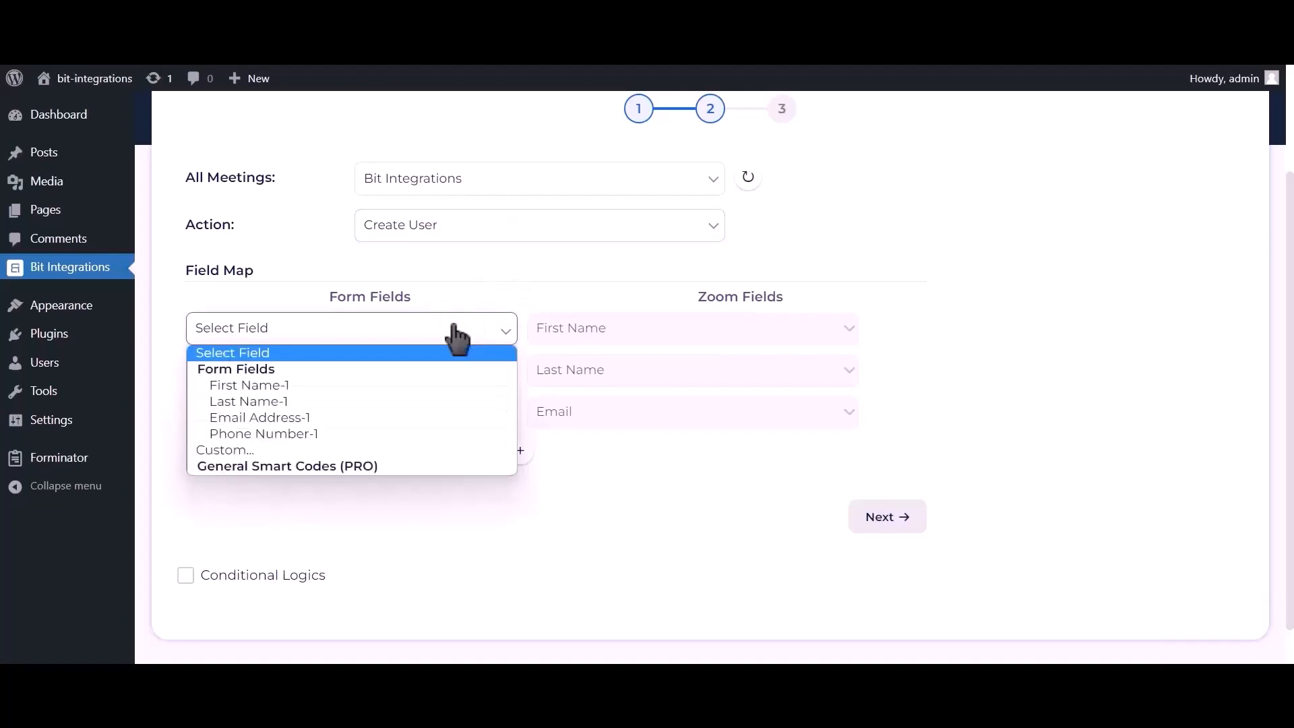
pyautogui.click(372, 382)
pyautogui.click(361, 375)
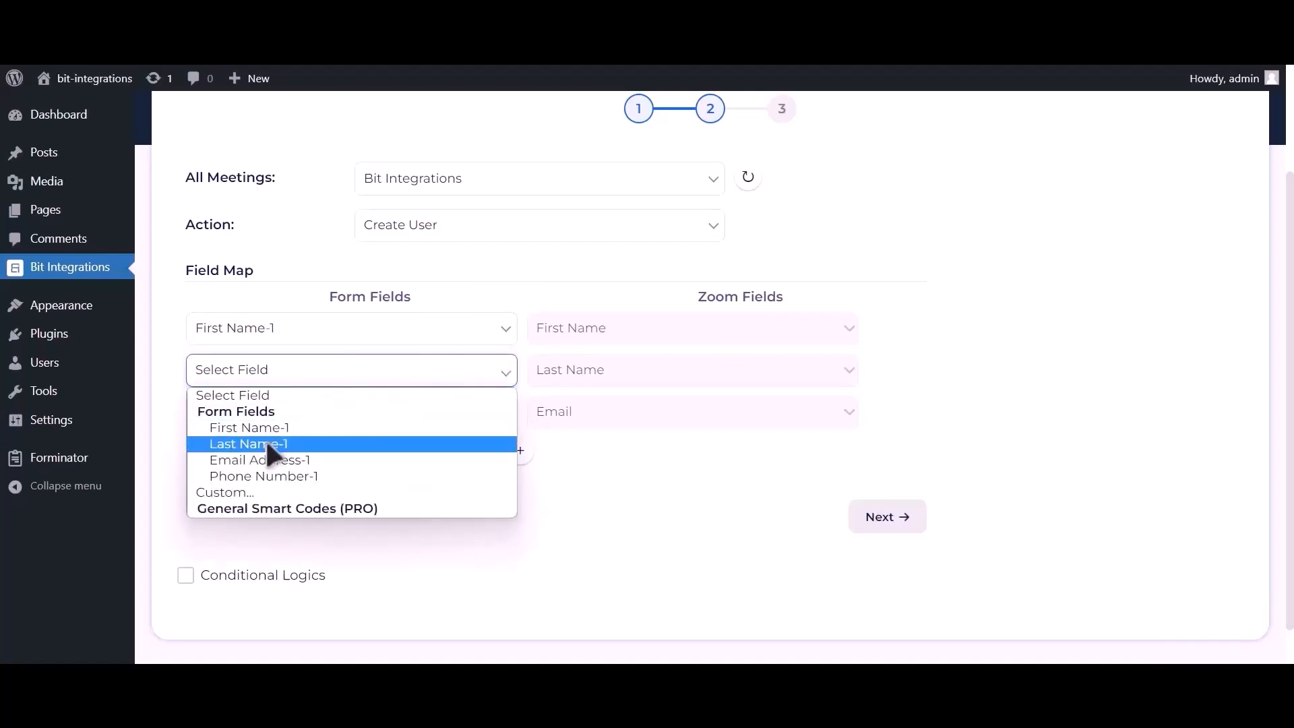
pyautogui.click(265, 439)
pyautogui.click(267, 425)
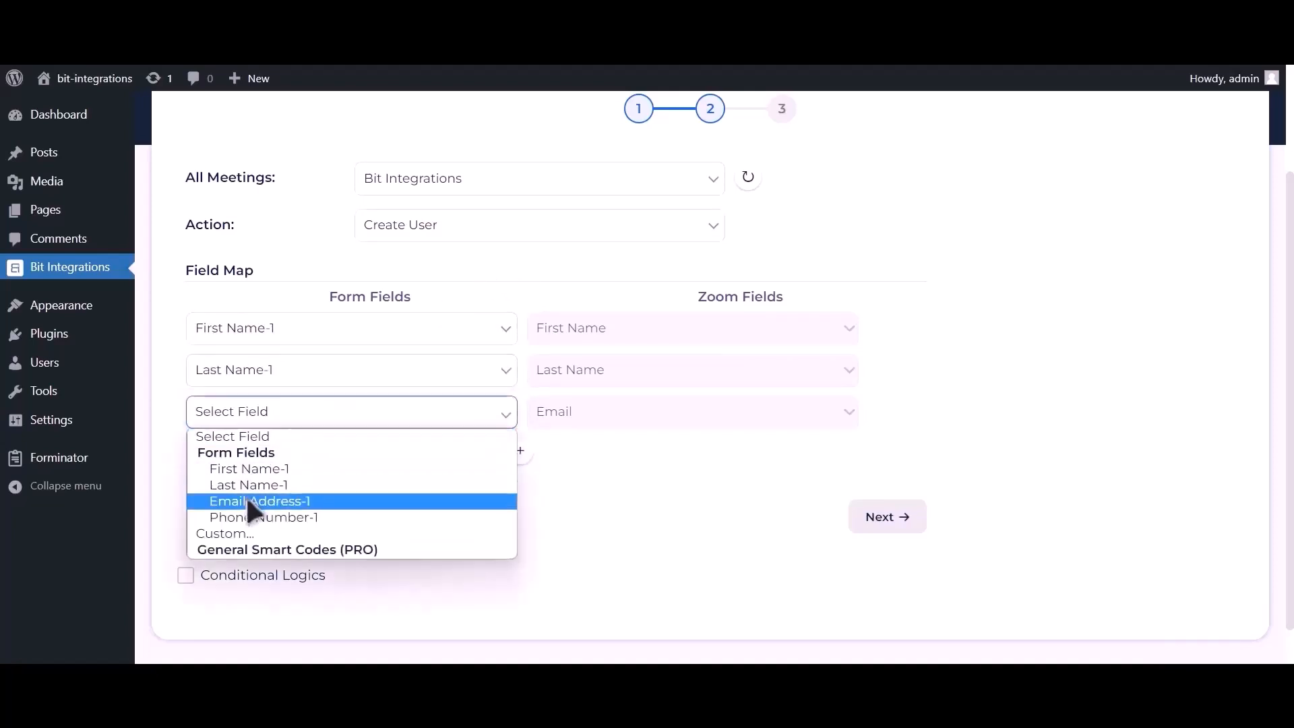
pyautogui.click(246, 499)
pyautogui.click(520, 452)
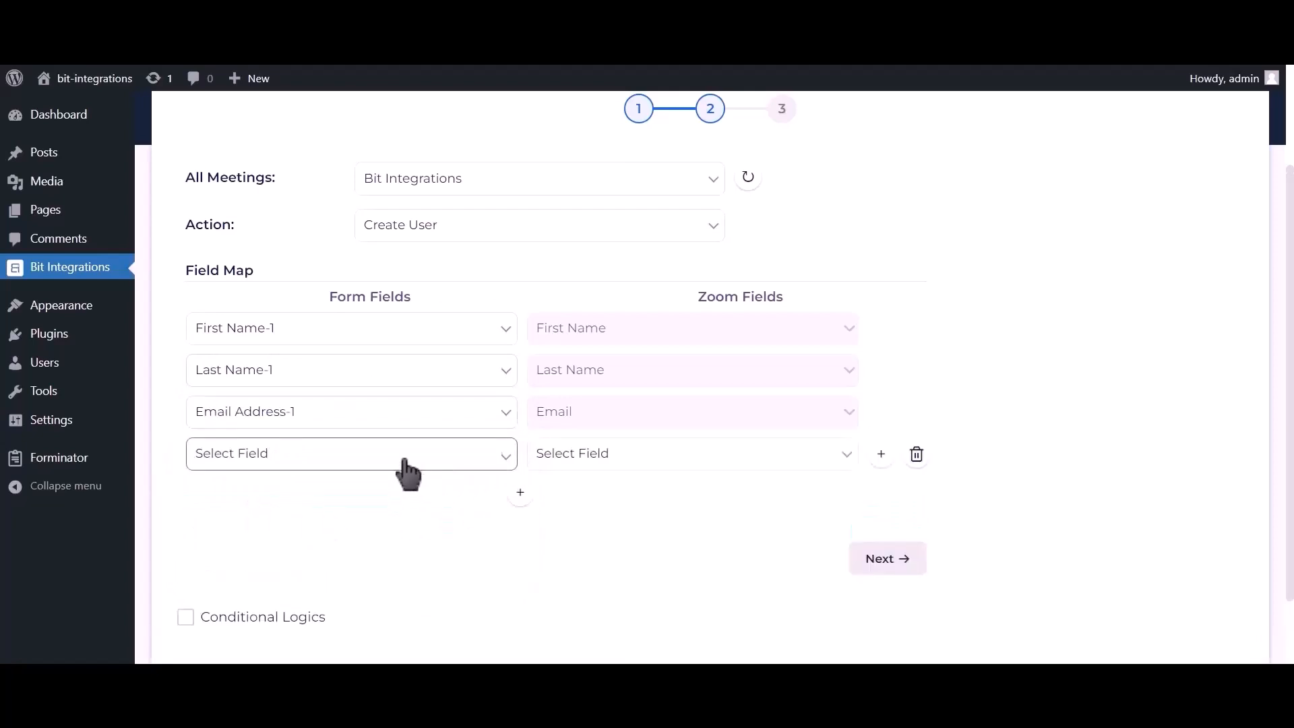
pyautogui.click(403, 456)
pyautogui.click(292, 559)
pyautogui.click(593, 464)
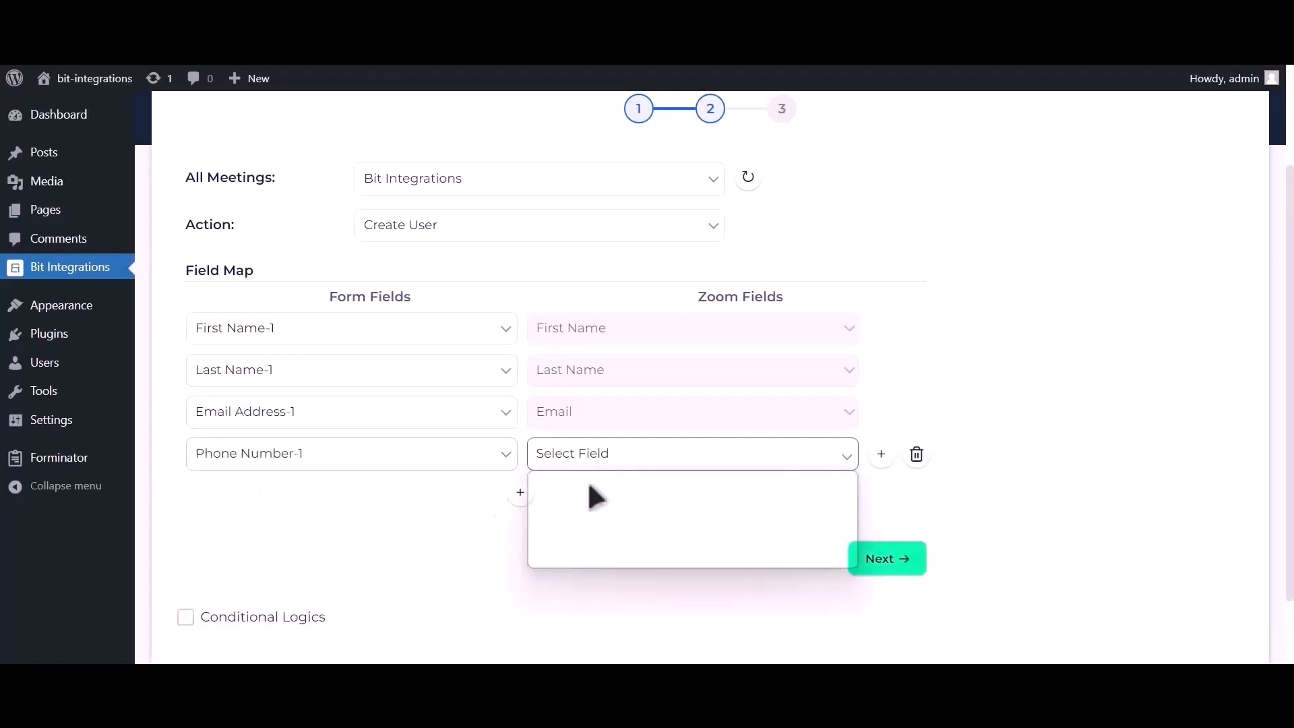
pyautogui.click(574, 527)
# Leave conditional logic off, then finish and save the integration.
pyautogui.scroll(-2, 590, 508)
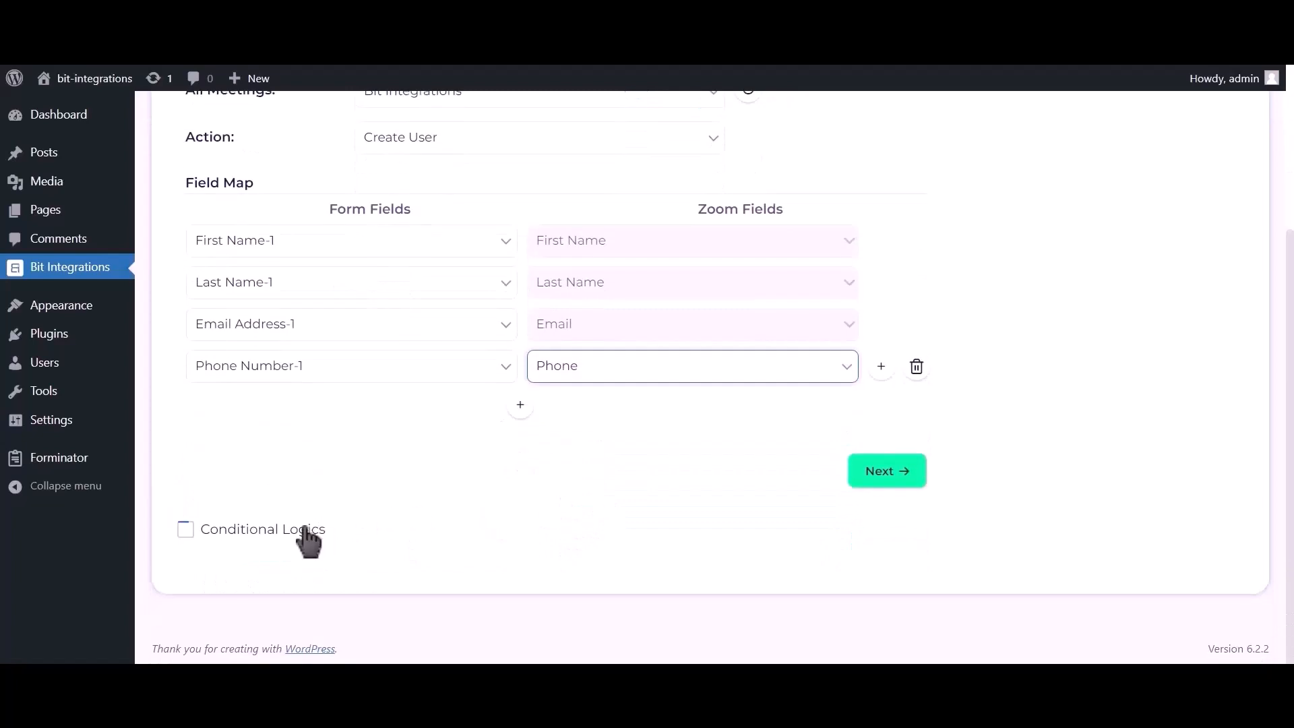
pyautogui.click(307, 532)
pyautogui.scroll(-2, 308, 539)
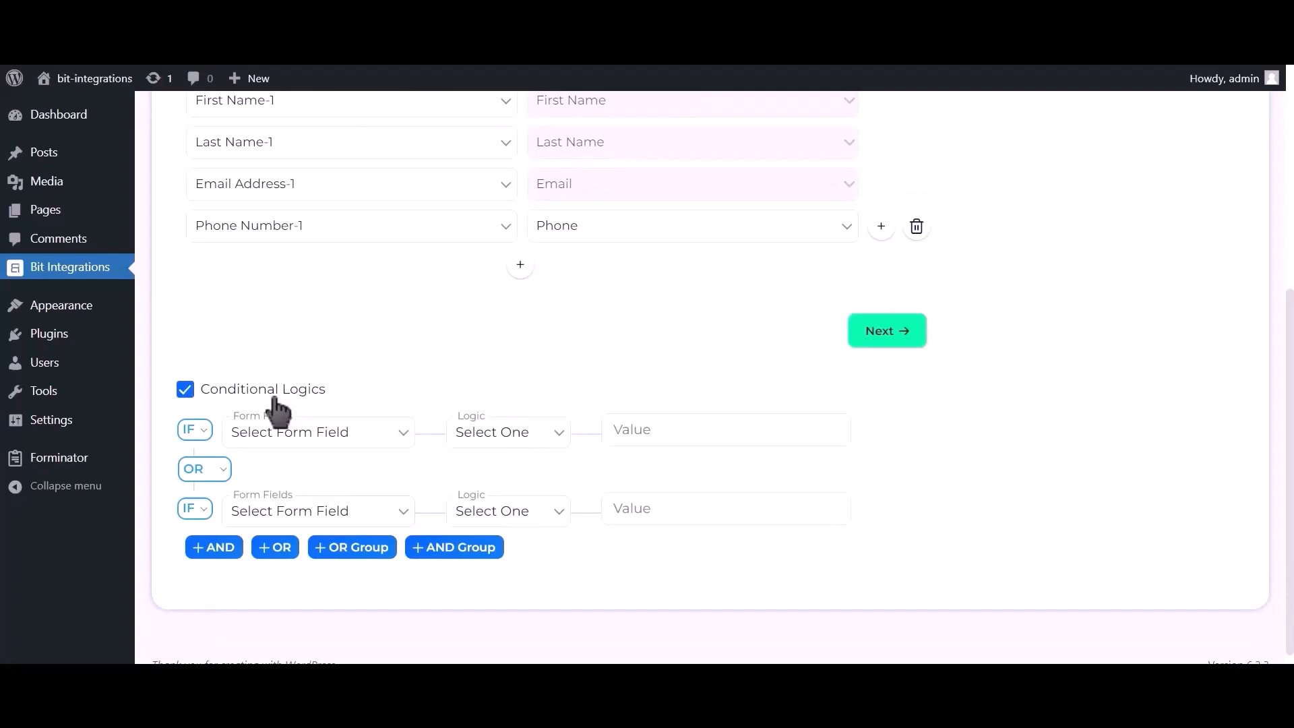
pyautogui.click(276, 403)
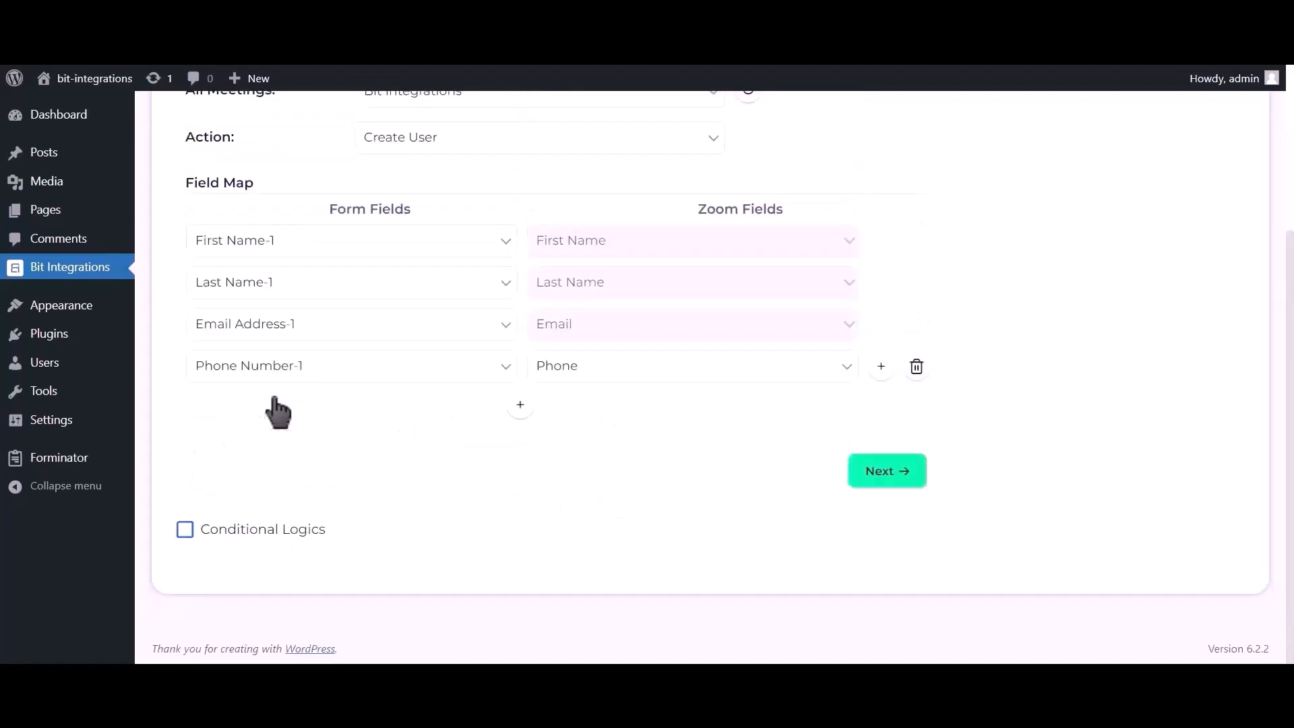
pyautogui.click(885, 472)
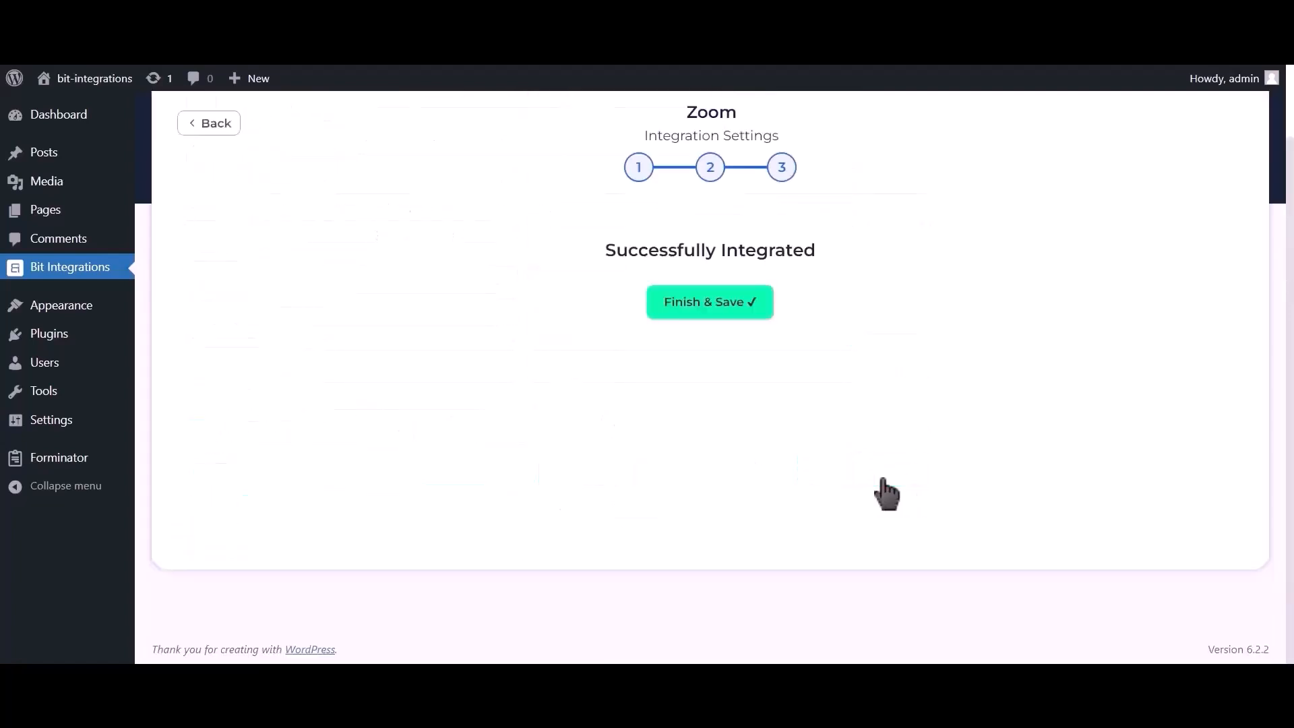
pyautogui.click(726, 316)
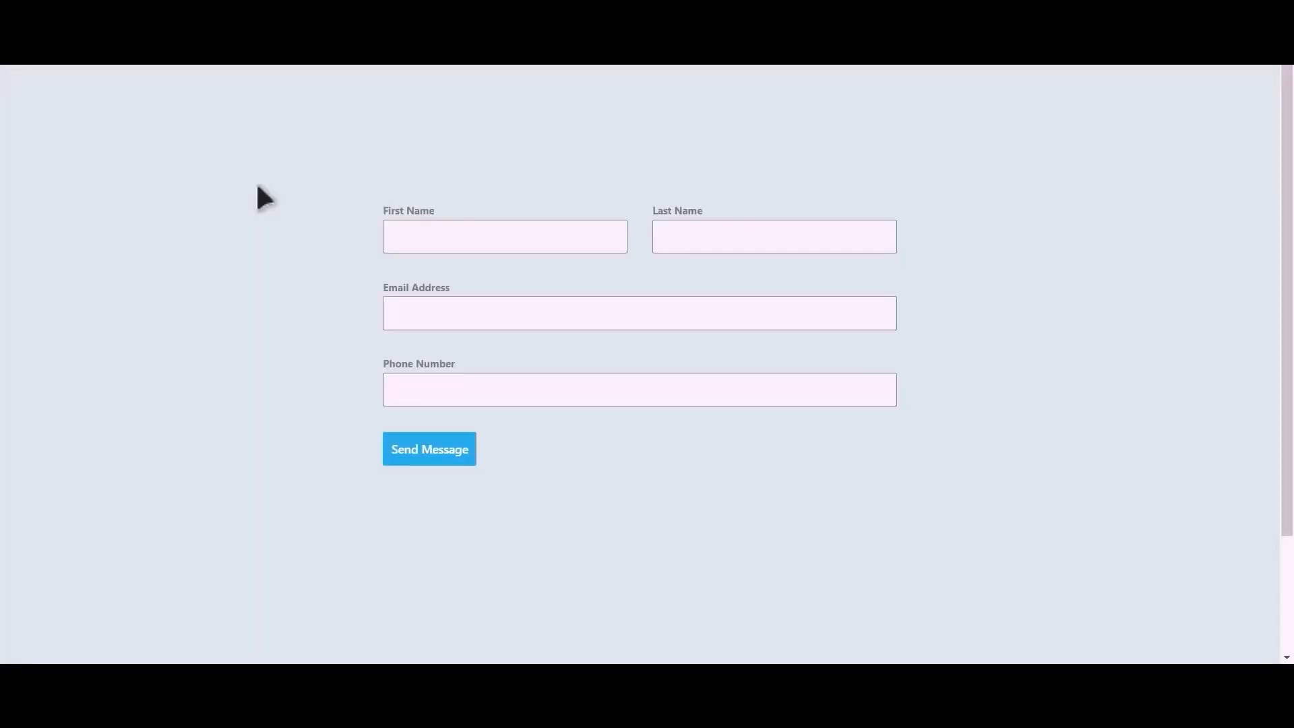
# Submit the contact form with first name Bit, last name Integrations, a support e-mail and a phone number.
pyautogui.click(524, 241)
pyautogui.write('Bit')
pyautogui.write('In')
pyautogui.write('tegratio')
pyautogui.write('ns')
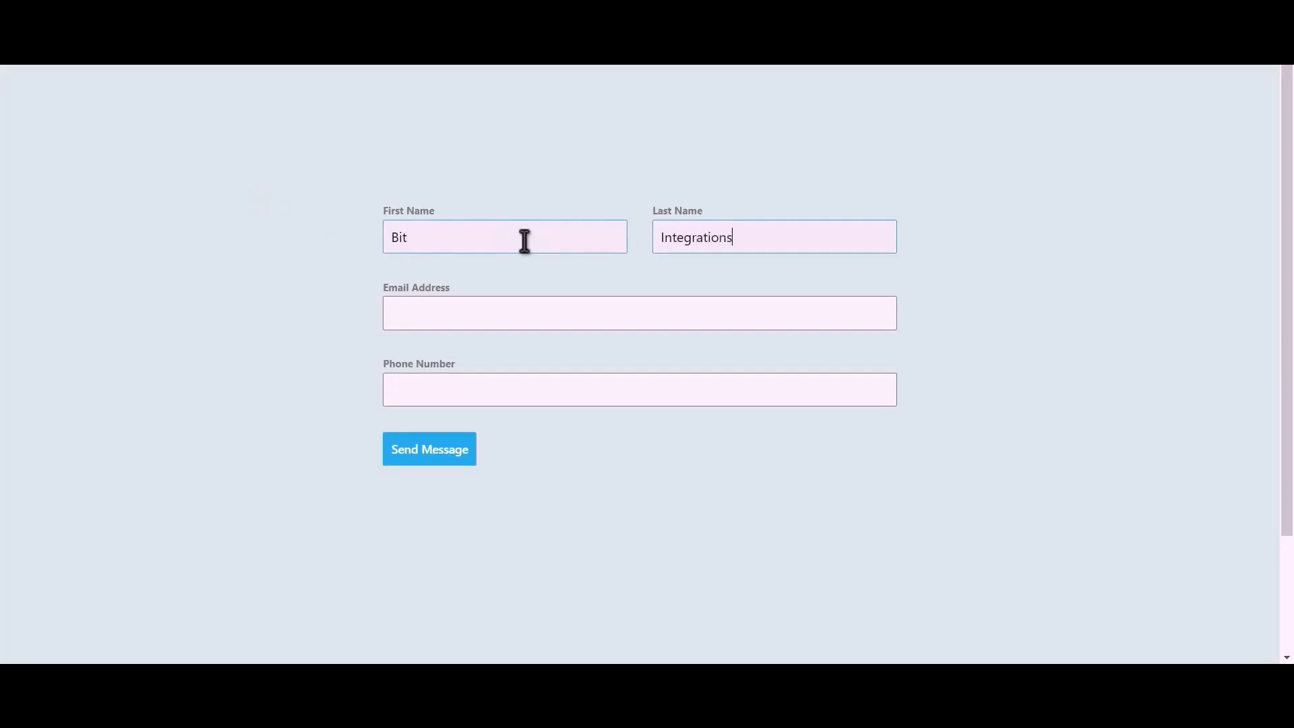
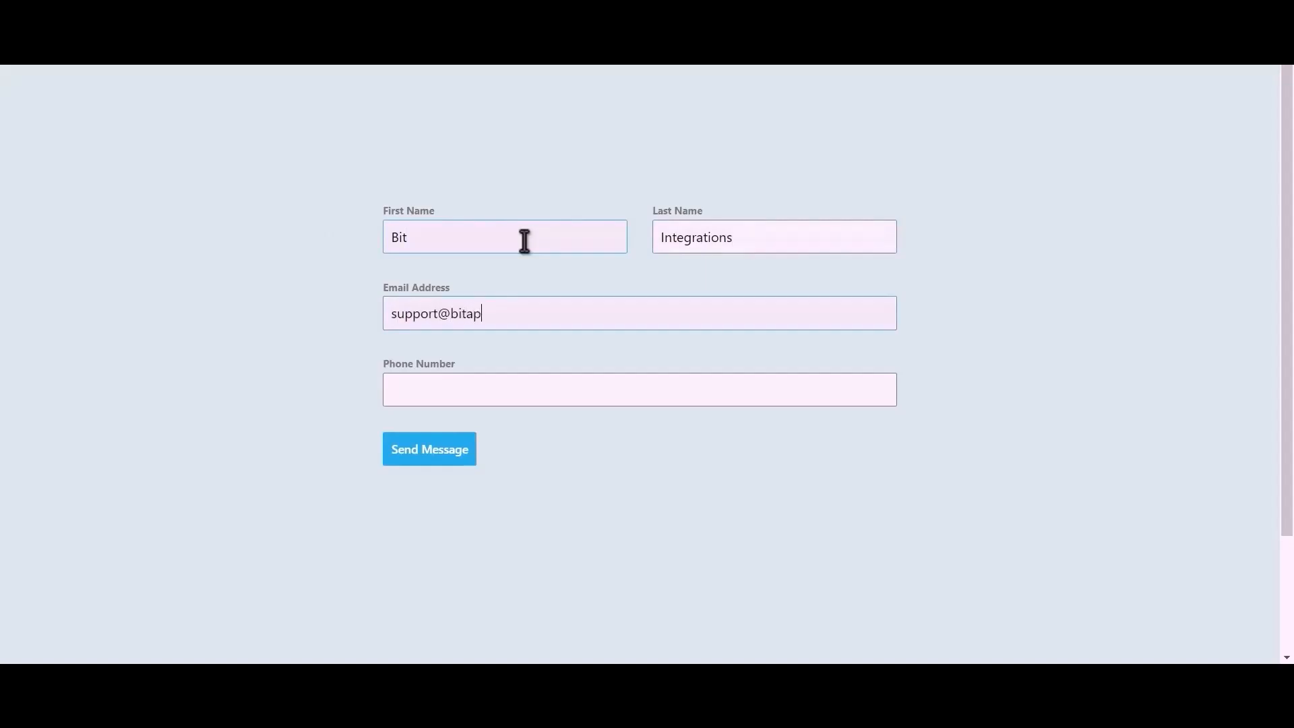
pyautogui.write('444555')
pyautogui.write('666')
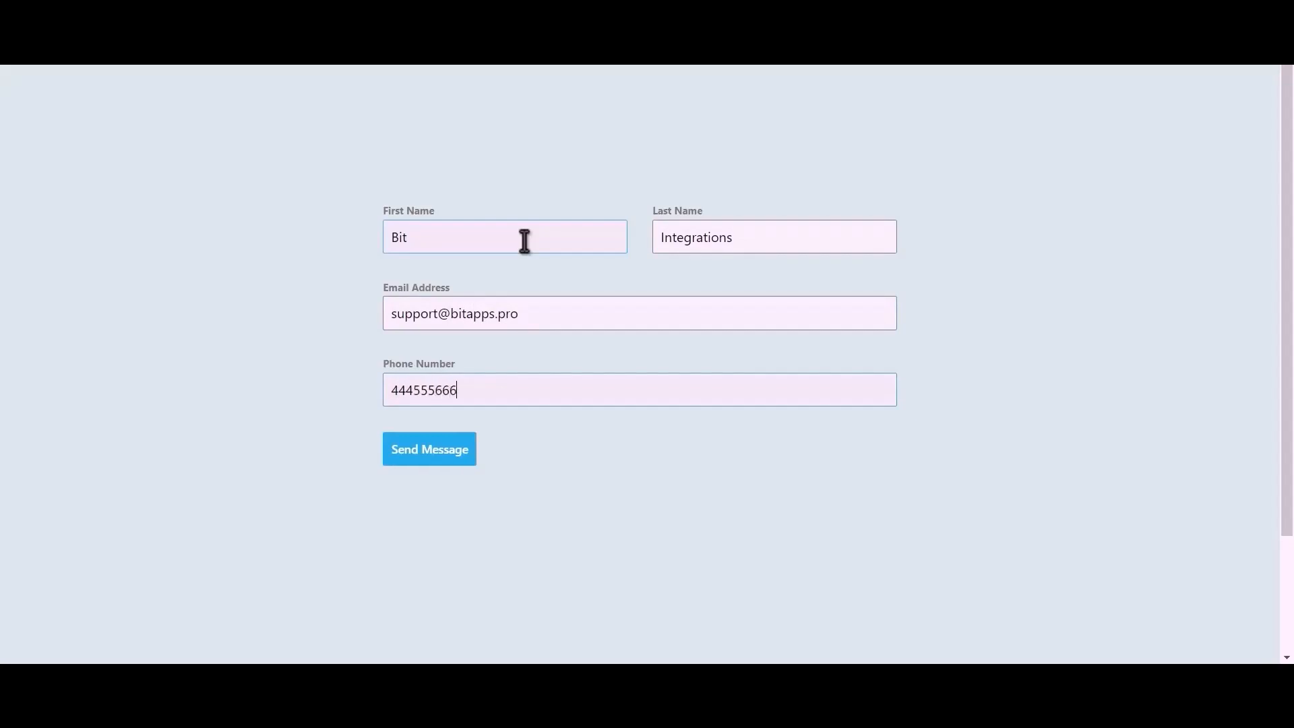
pyautogui.click(440, 454)
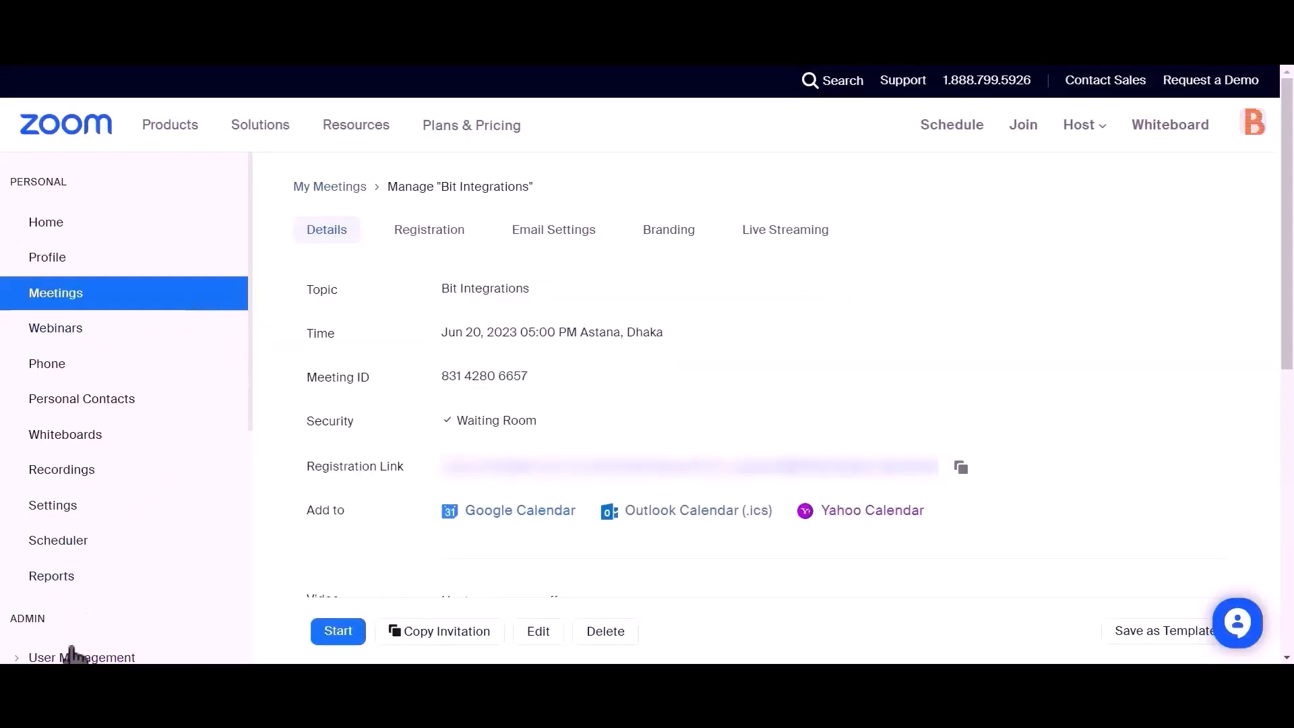
# Open Zoom's pending users list under User Management and verify the new Basic user's e-mail.
pyautogui.scroll(-2, 168, 428)
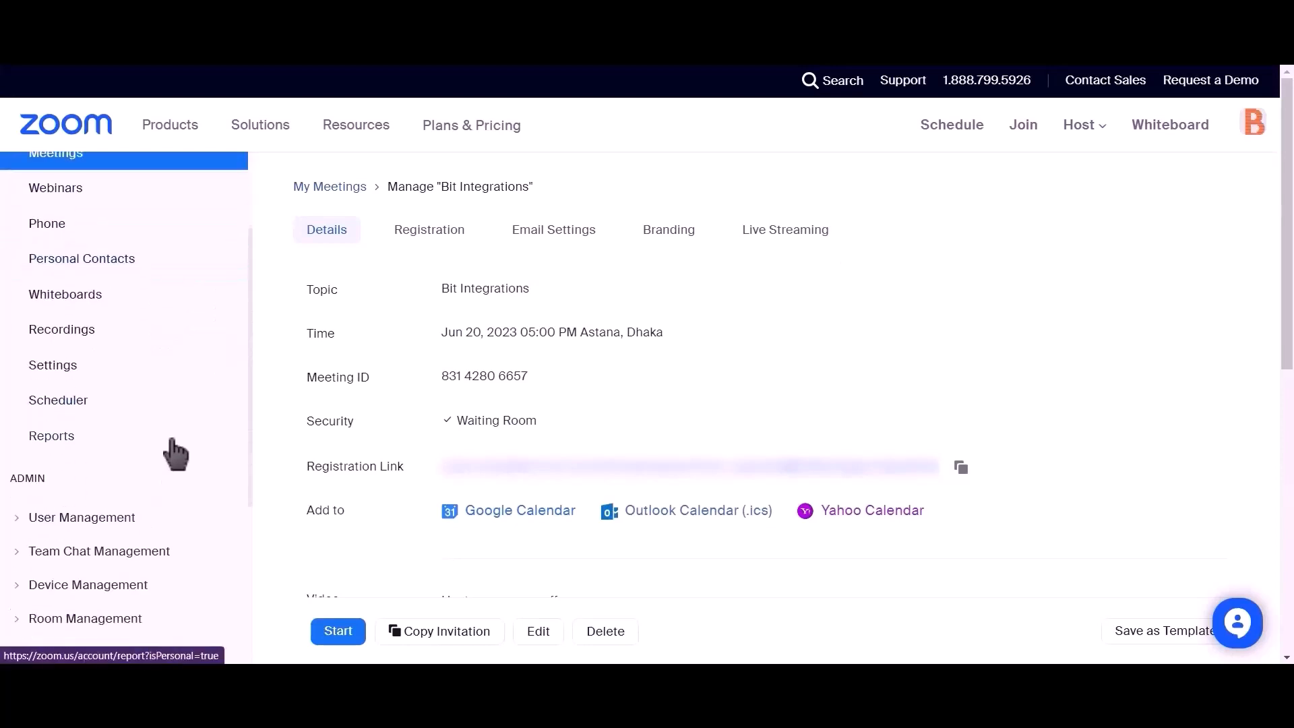
pyautogui.click(20, 522)
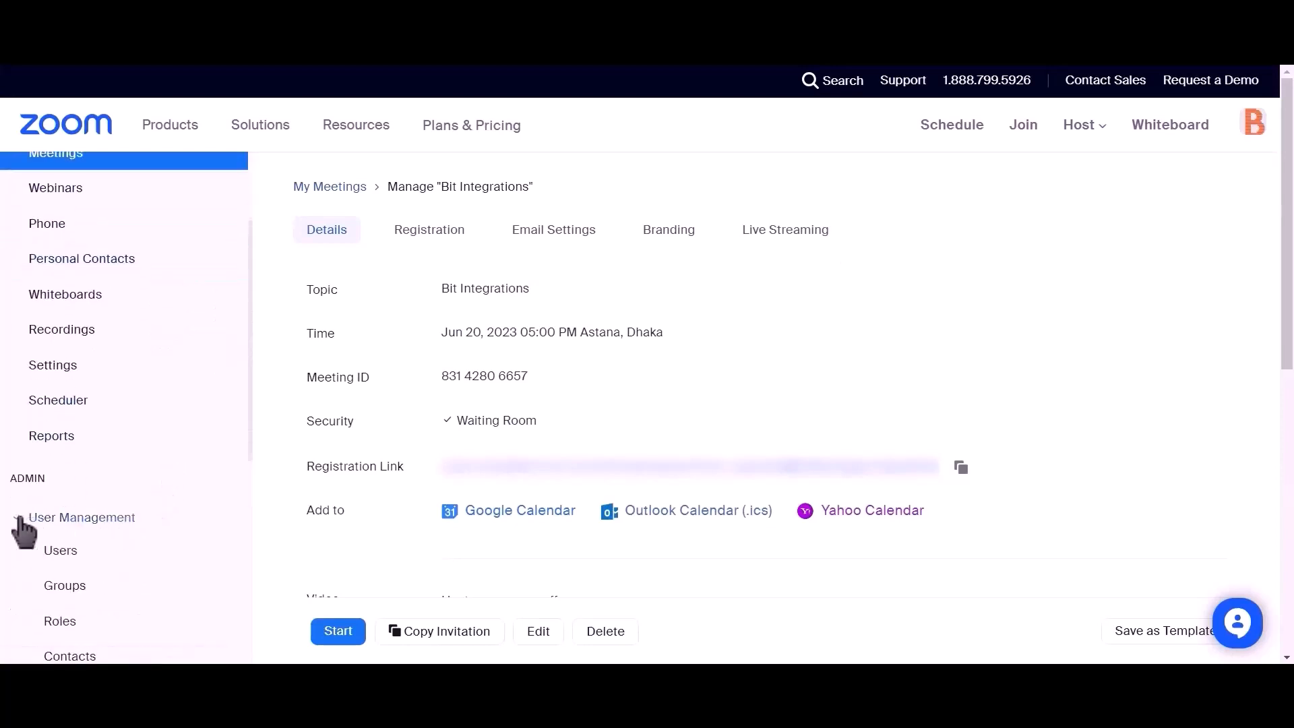
pyautogui.click(56, 556)
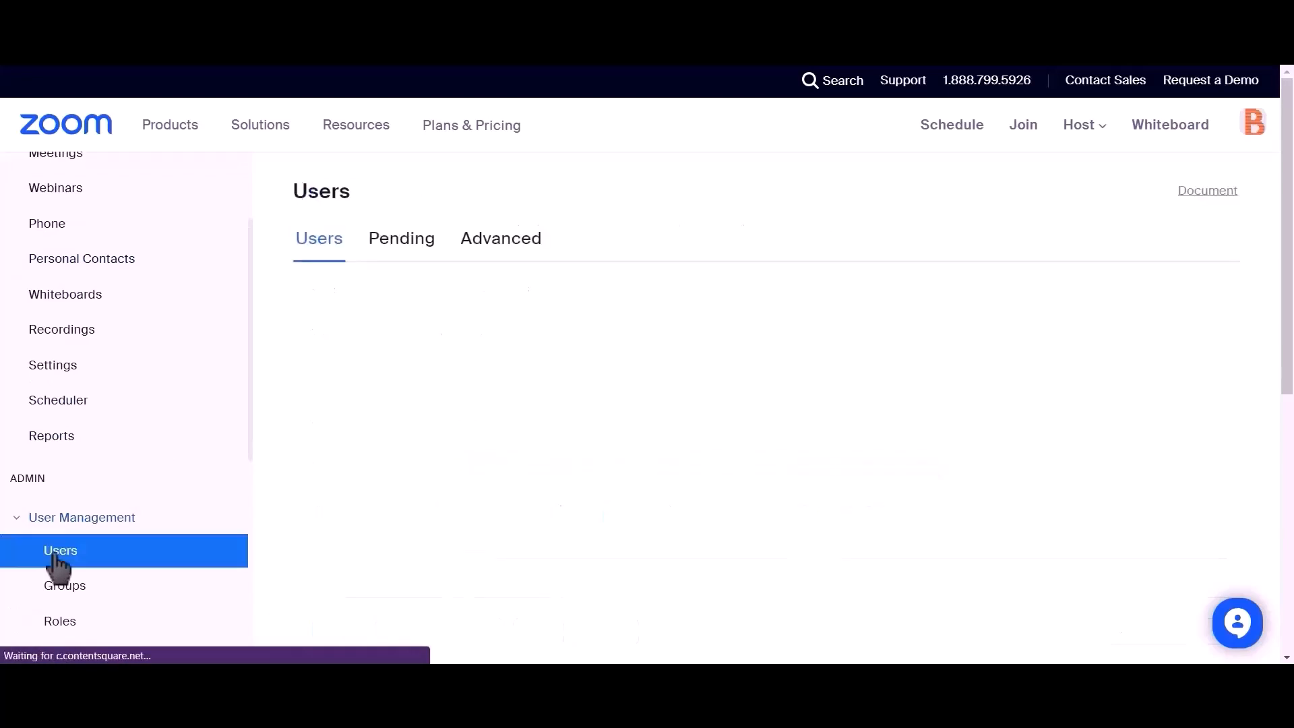
pyautogui.click(390, 255)
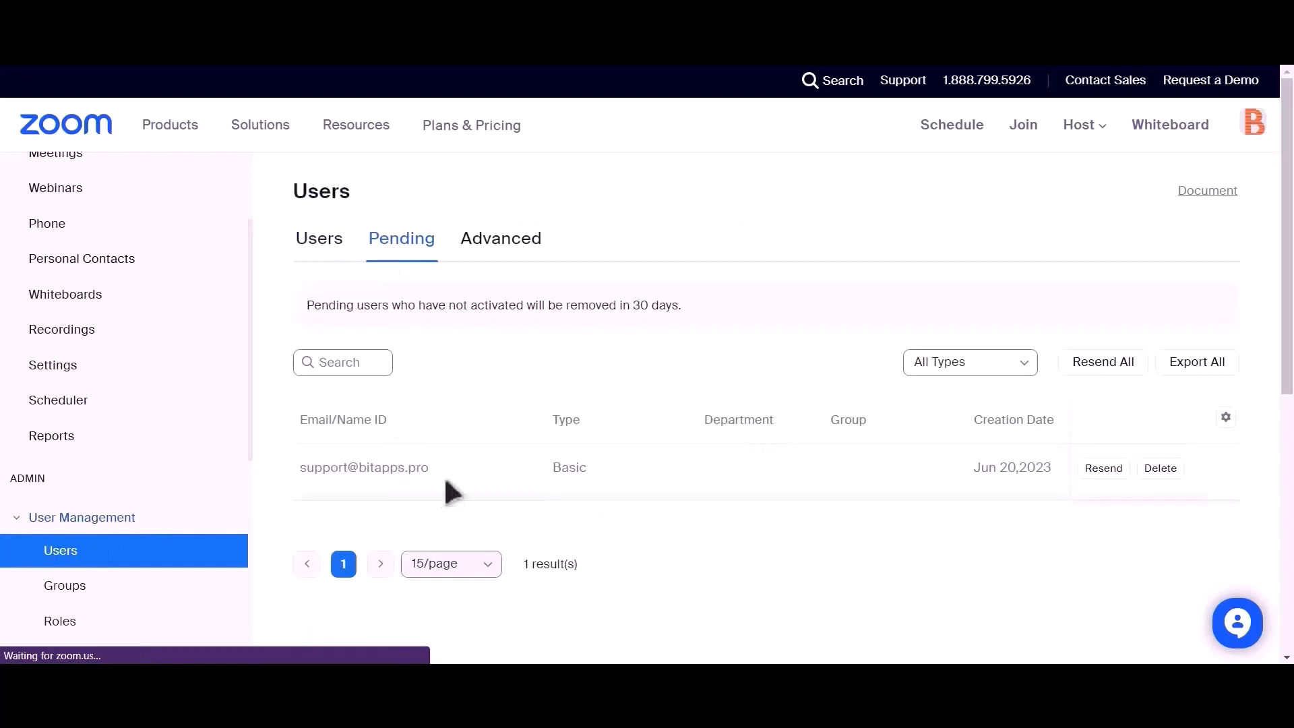
pyautogui.moveTo(454, 483); pyautogui.dragTo(617, 524)
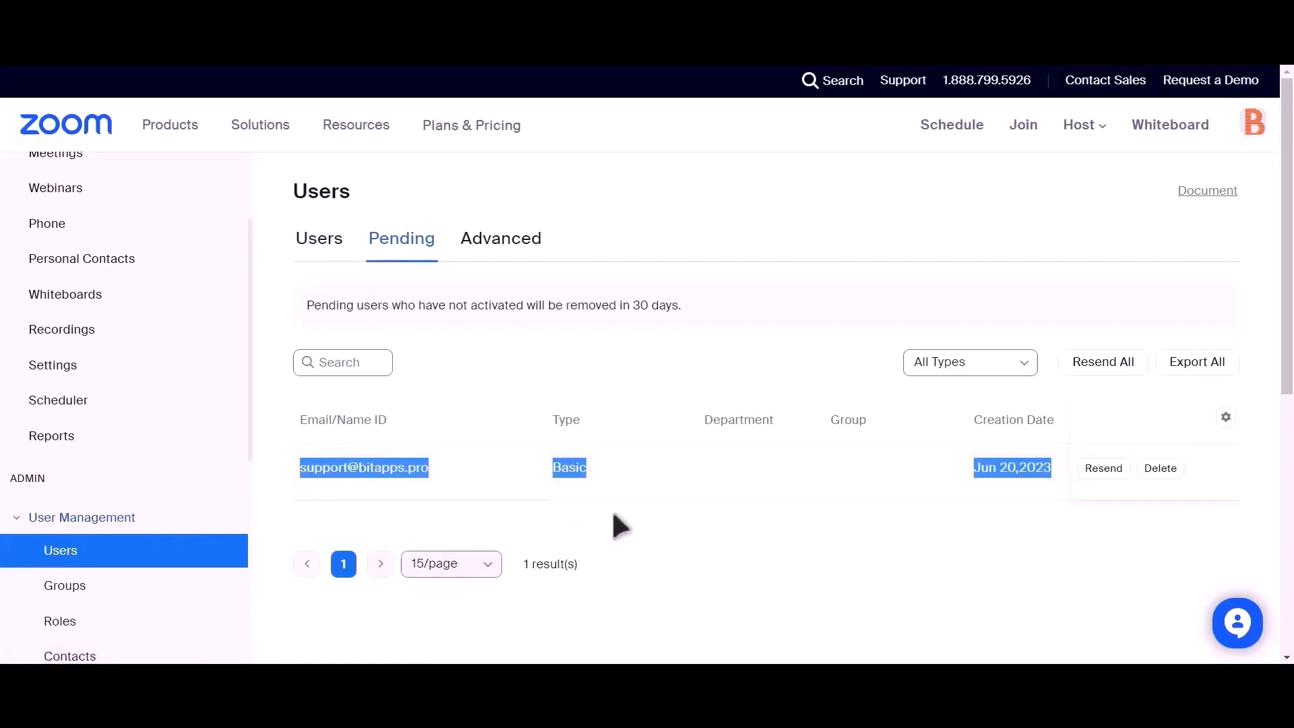
pyautogui.click(614, 514)
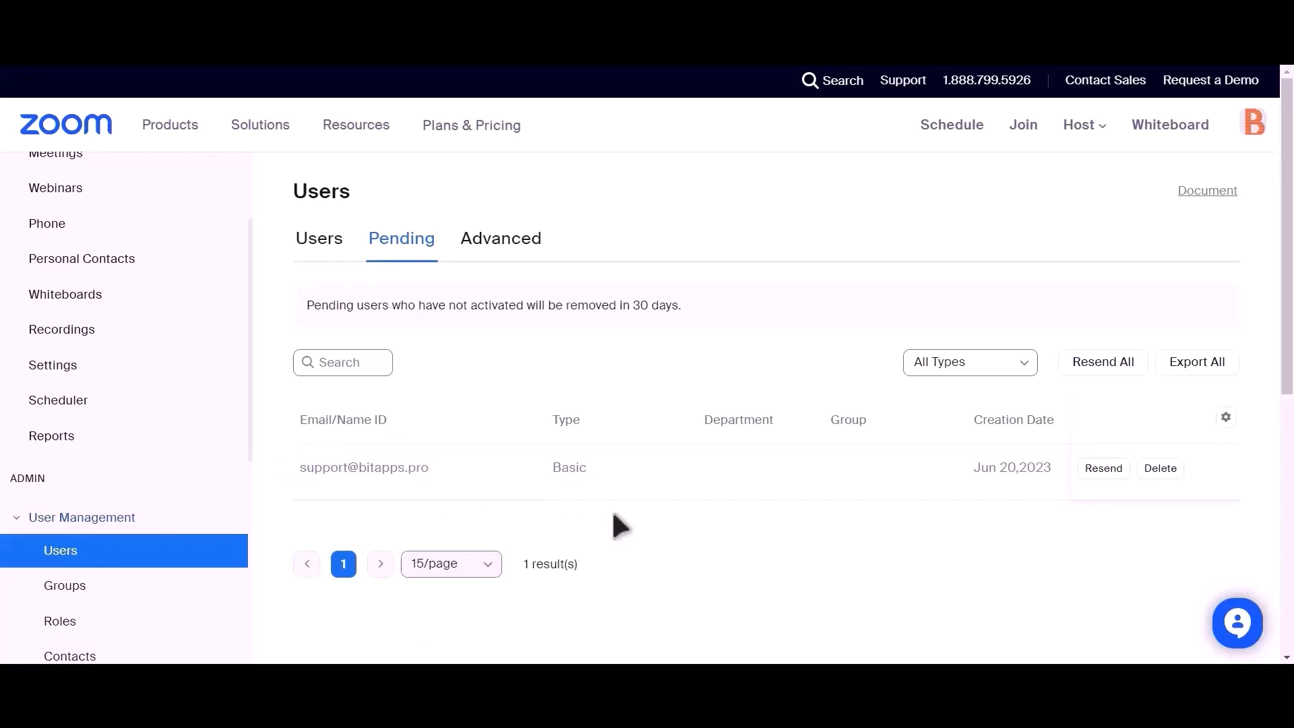